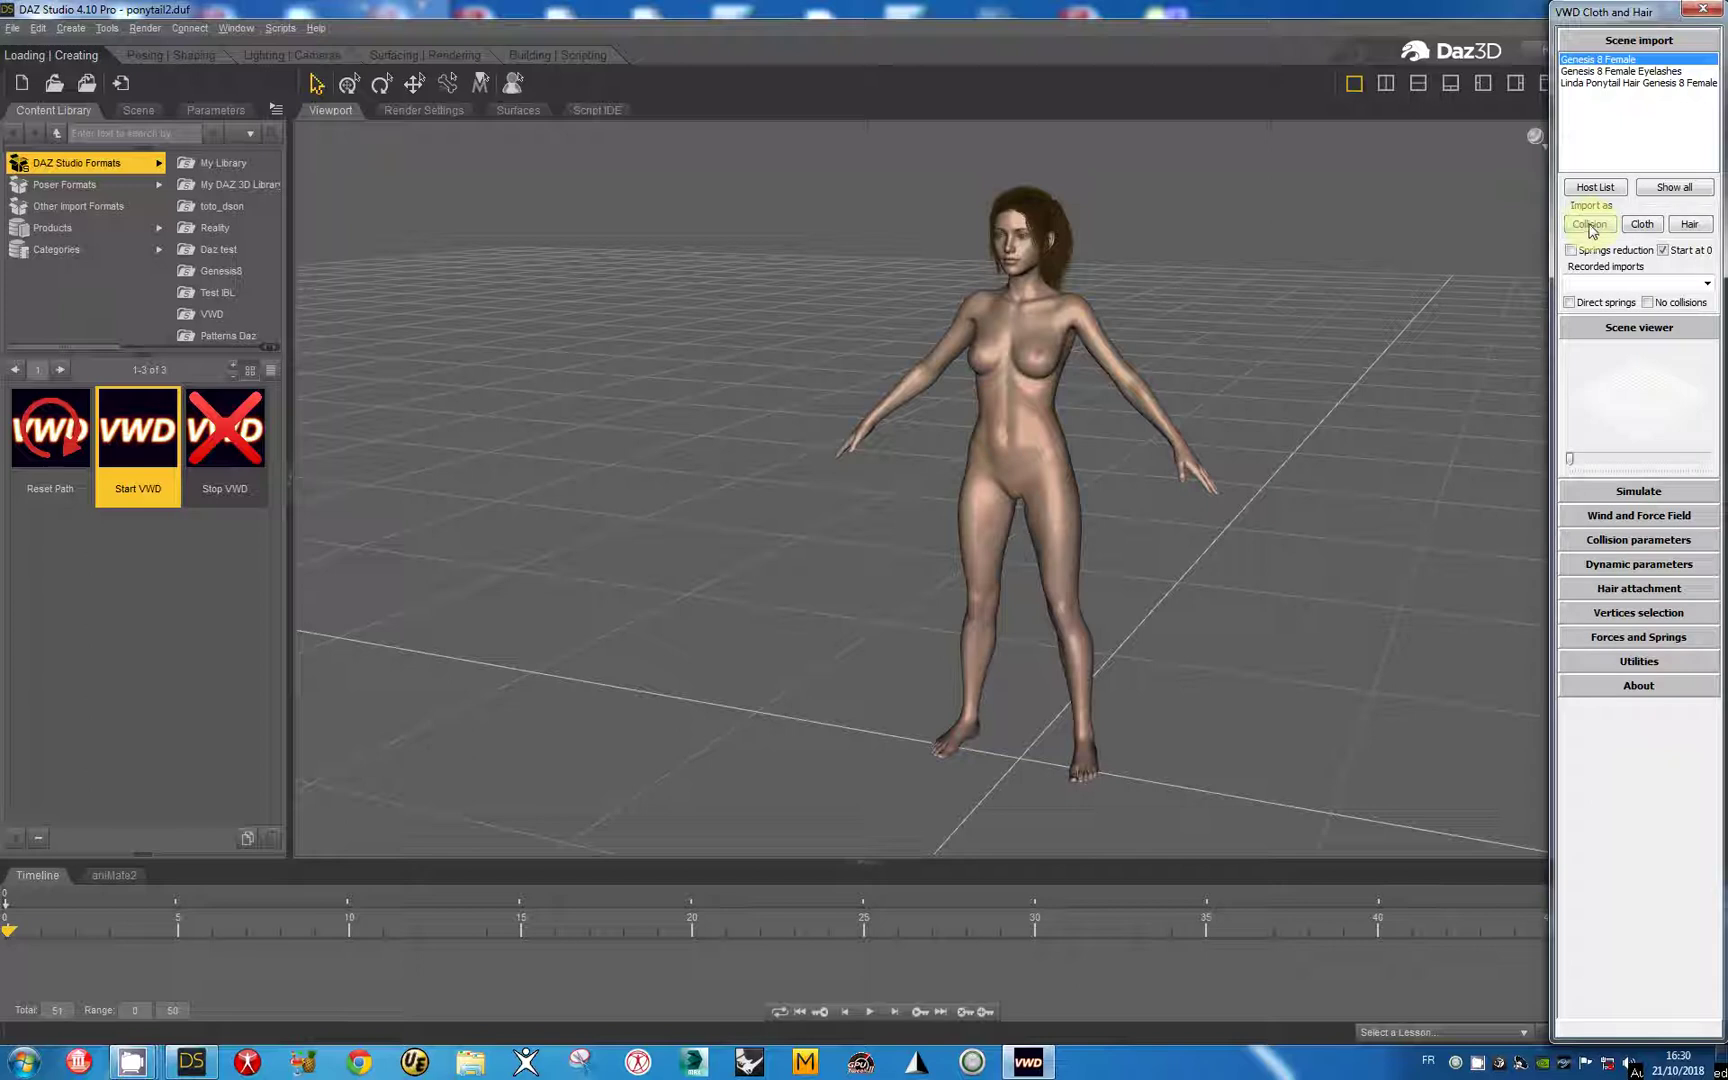
Step: Import Genesis 8 Female as a collision object using a new animation, and enlarge the scene viewer
click(1590, 225)
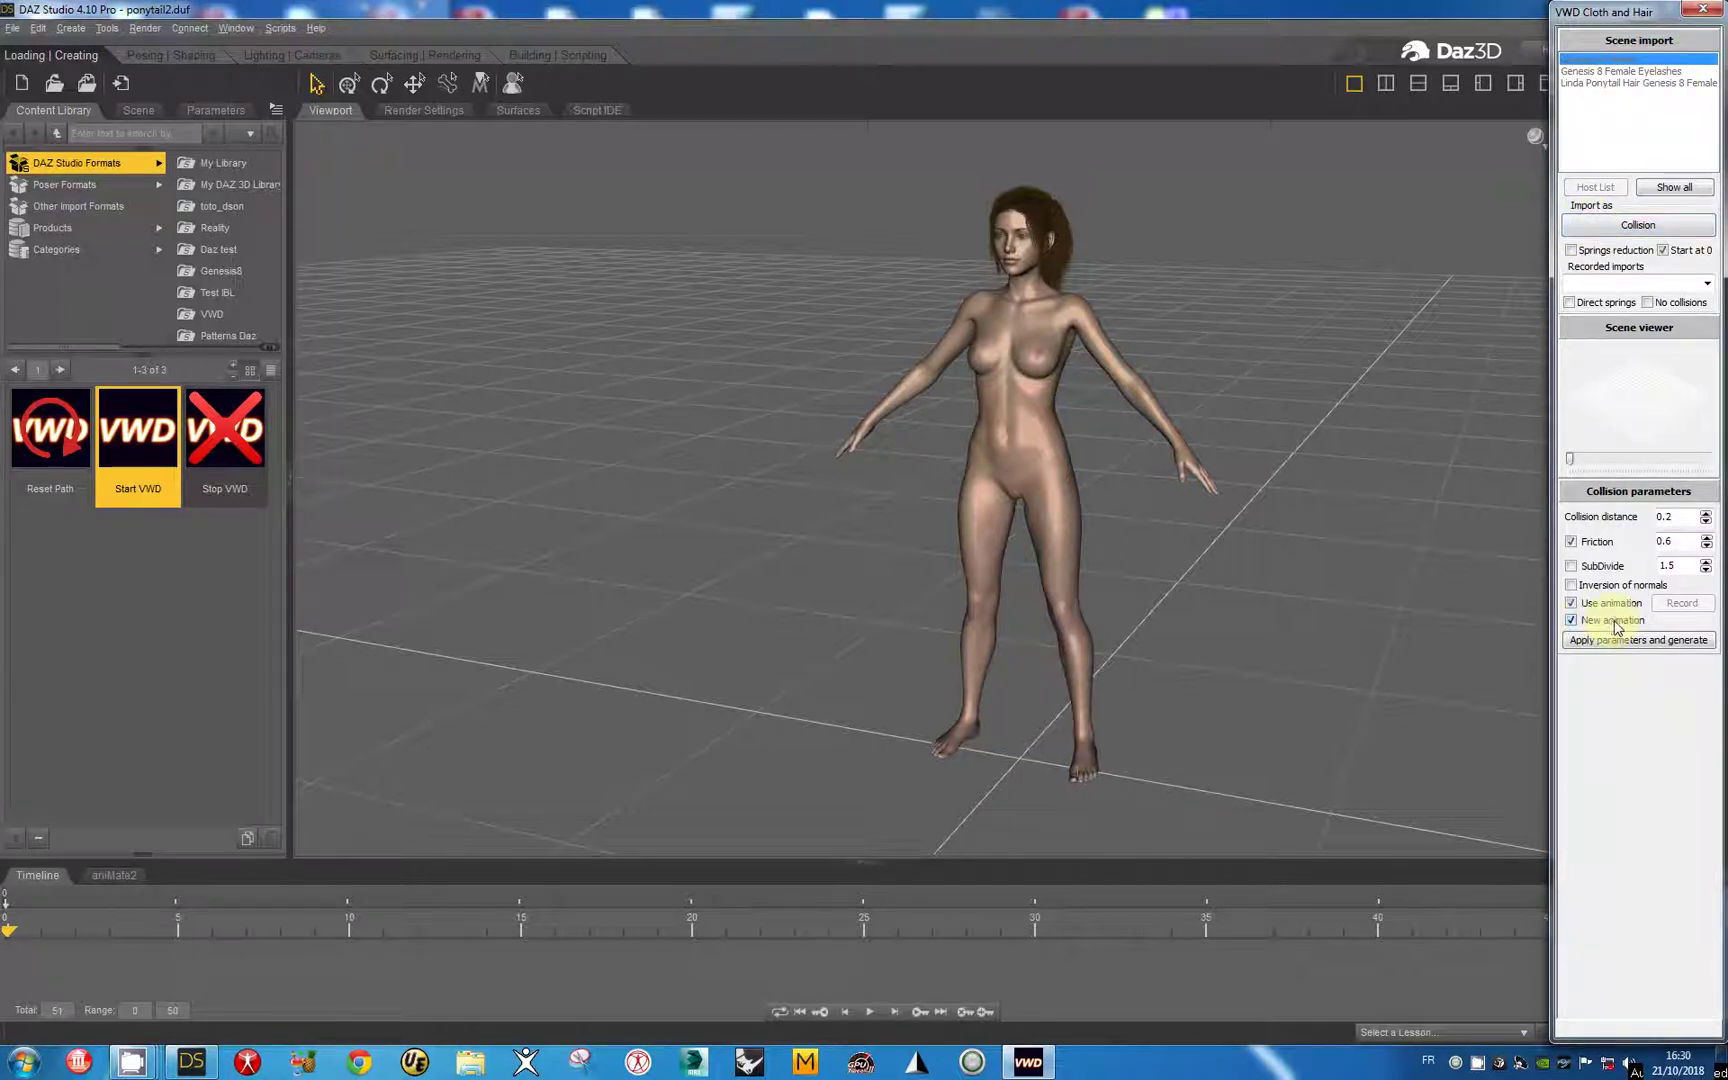
click(1628, 228)
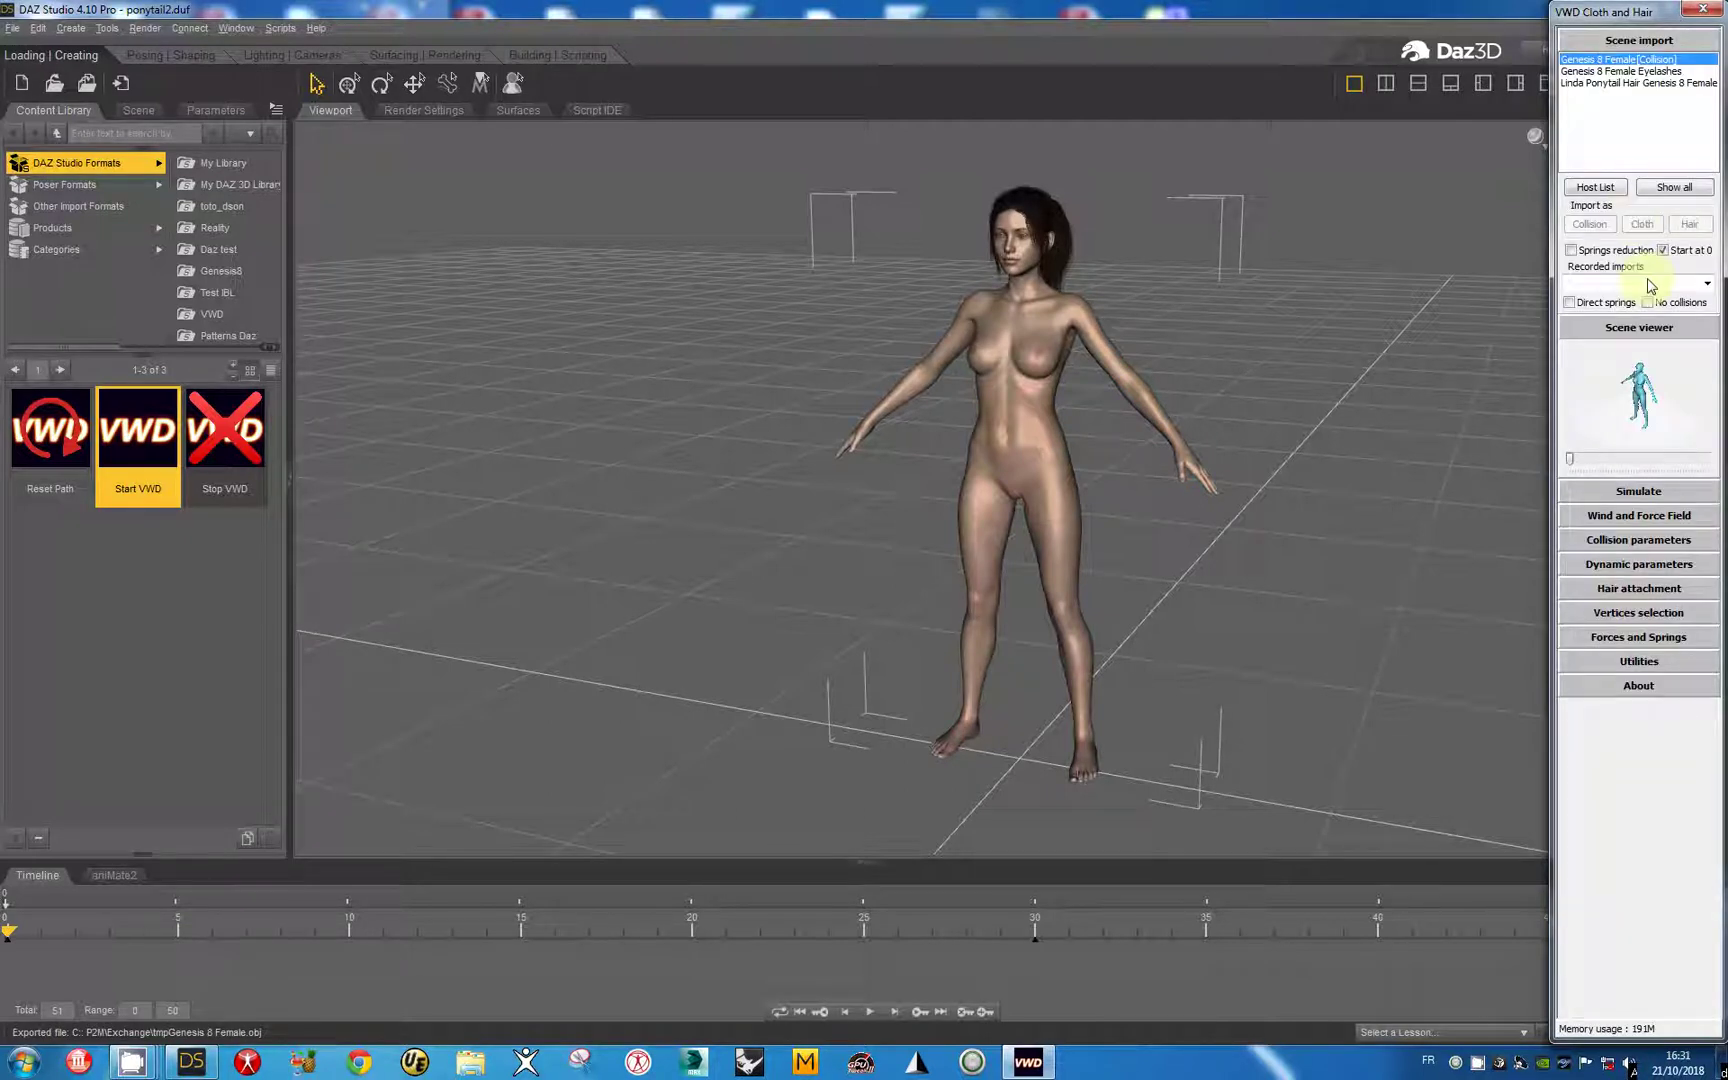
click(1639, 329)
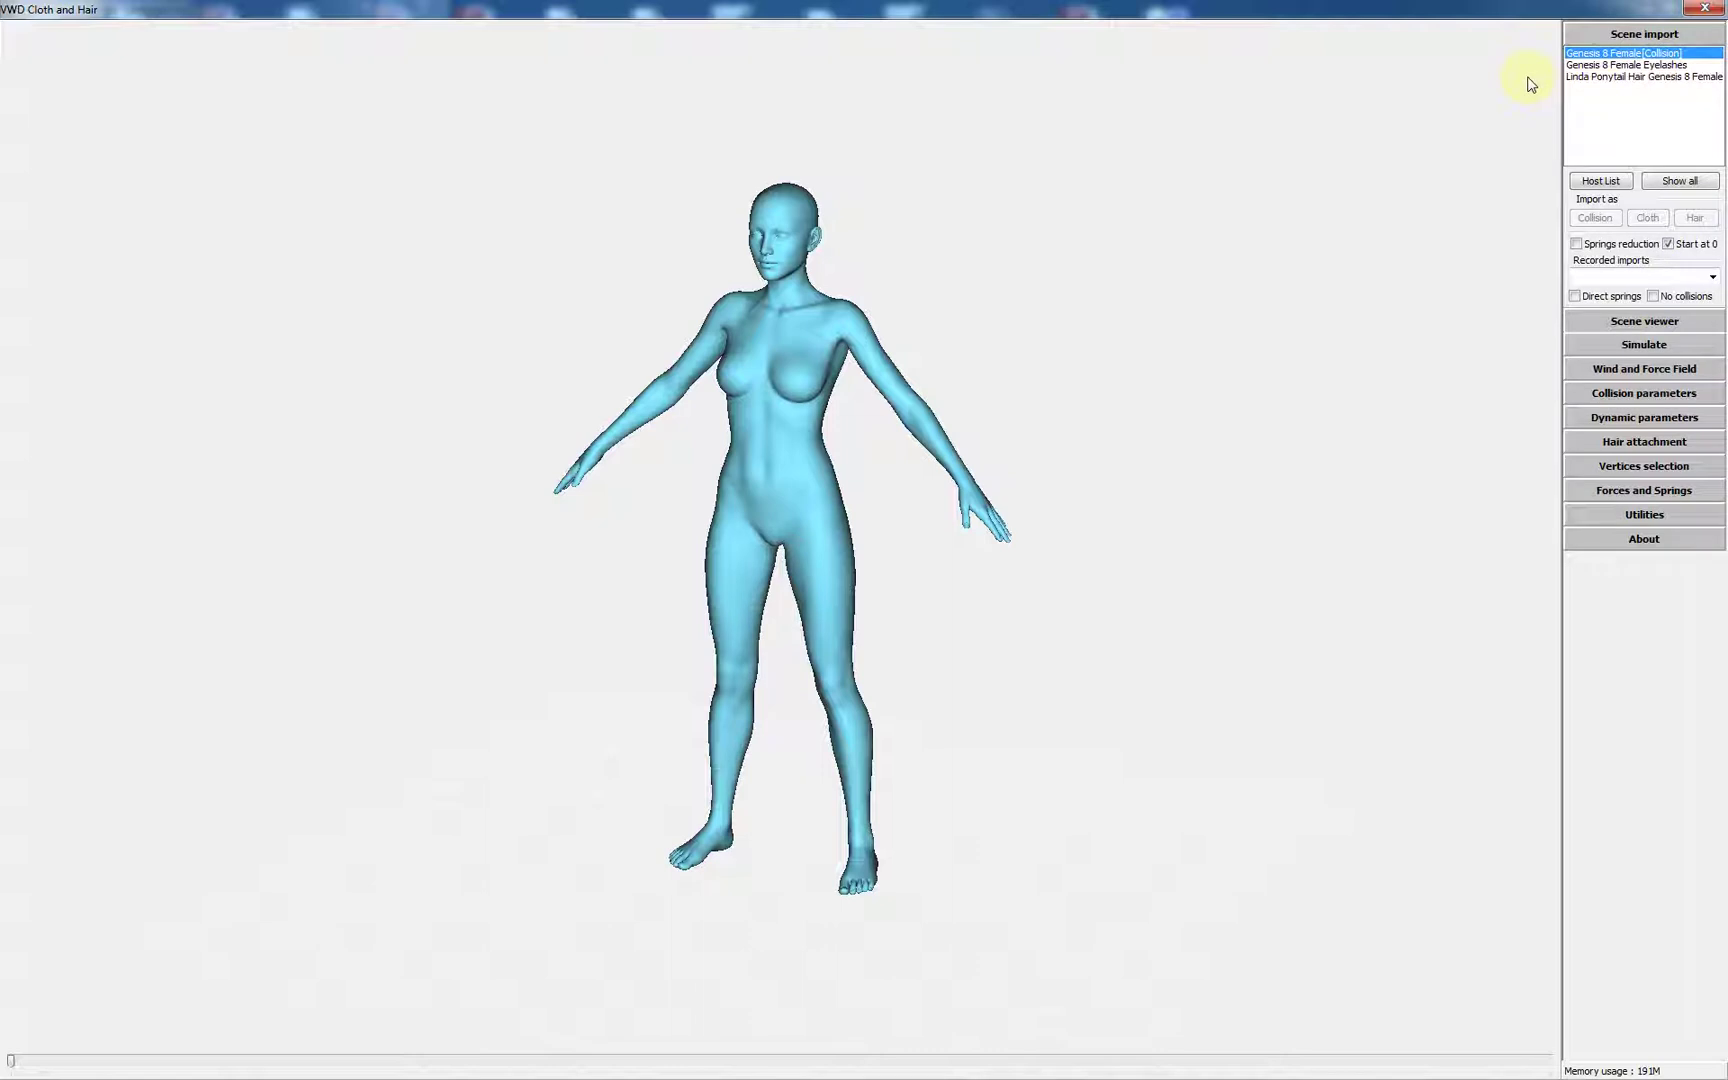
Step: Record the collision animation of Genesis 8 Female and exit VWD Cloth and Hair
click(1630, 395)
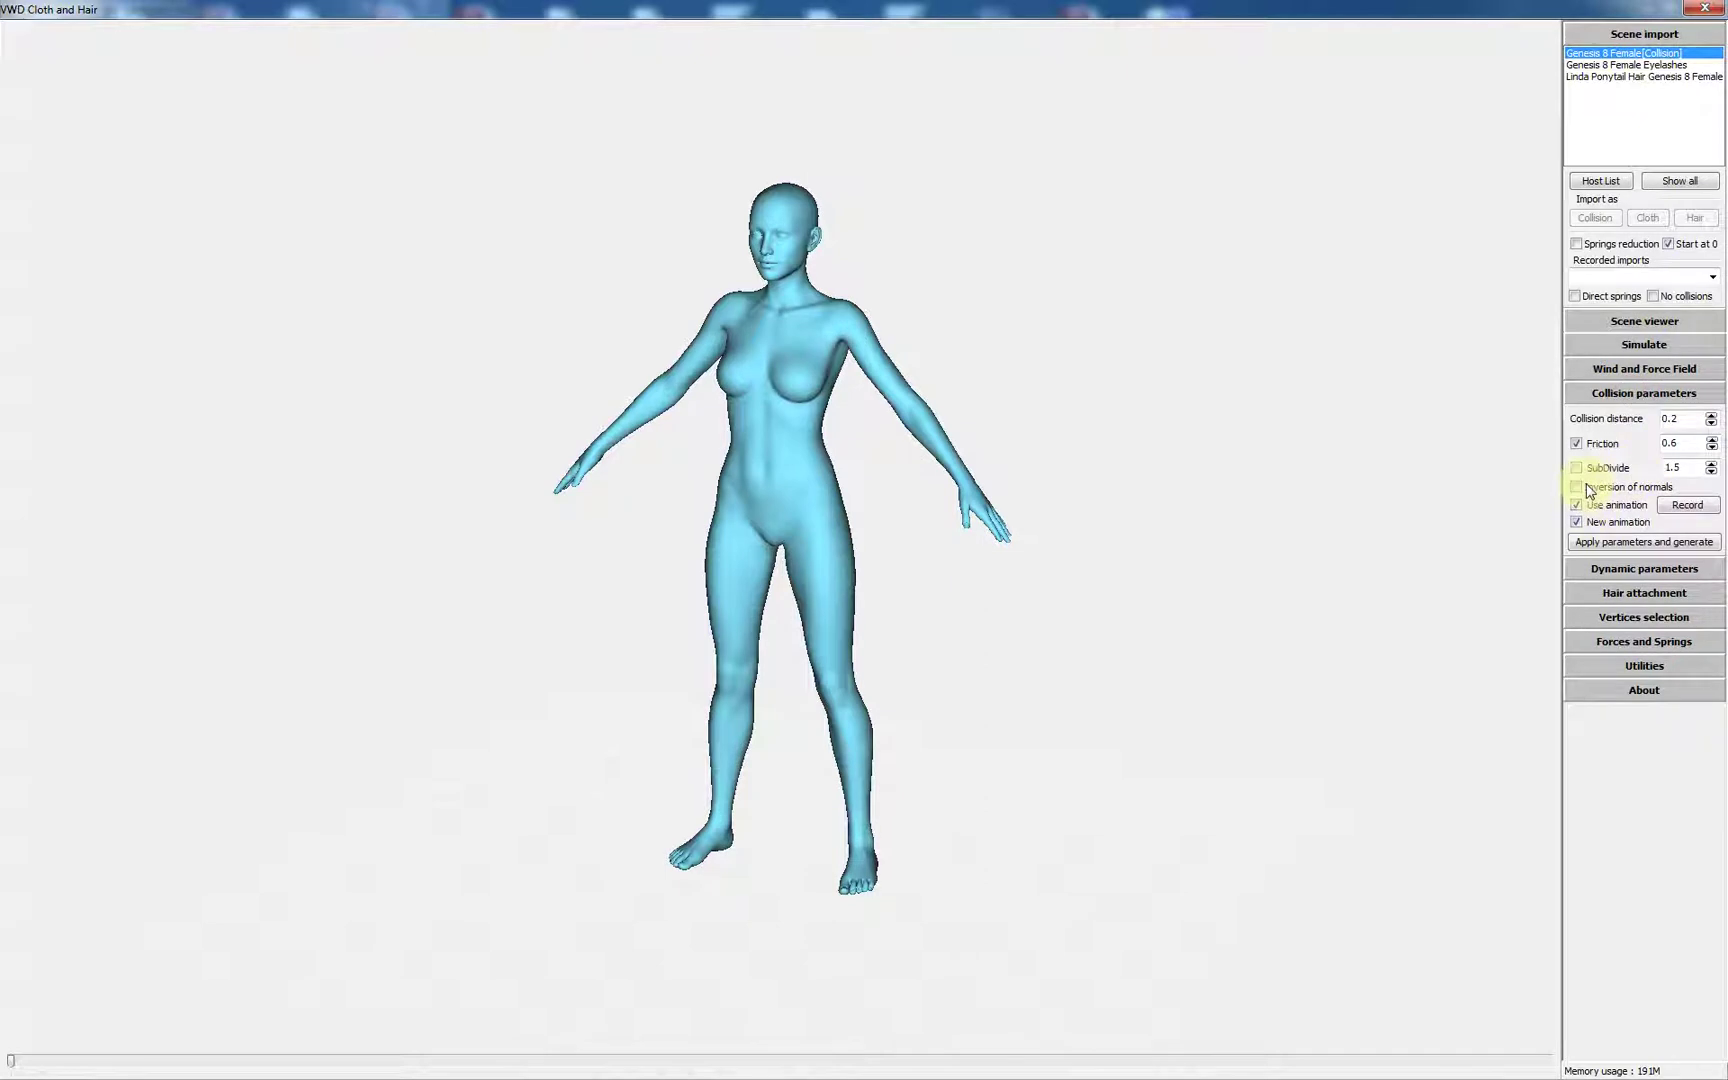
click(1688, 507)
click(1689, 507)
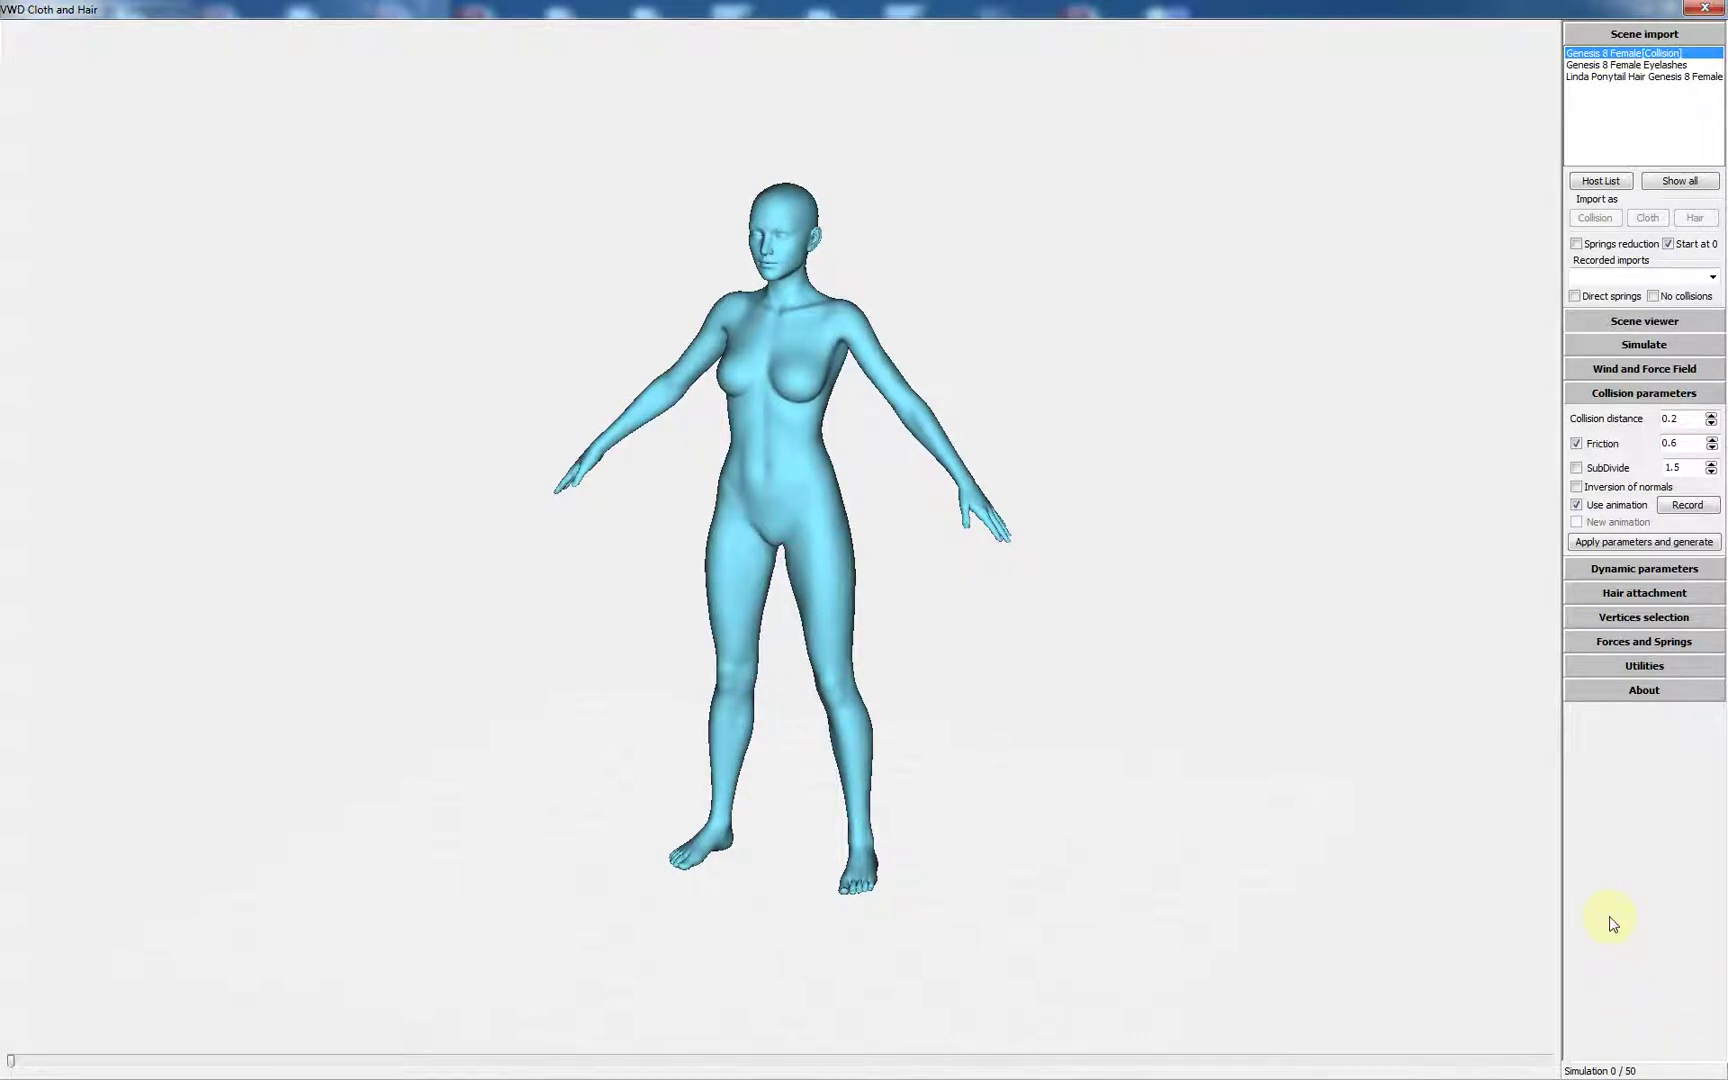
click(1712, 12)
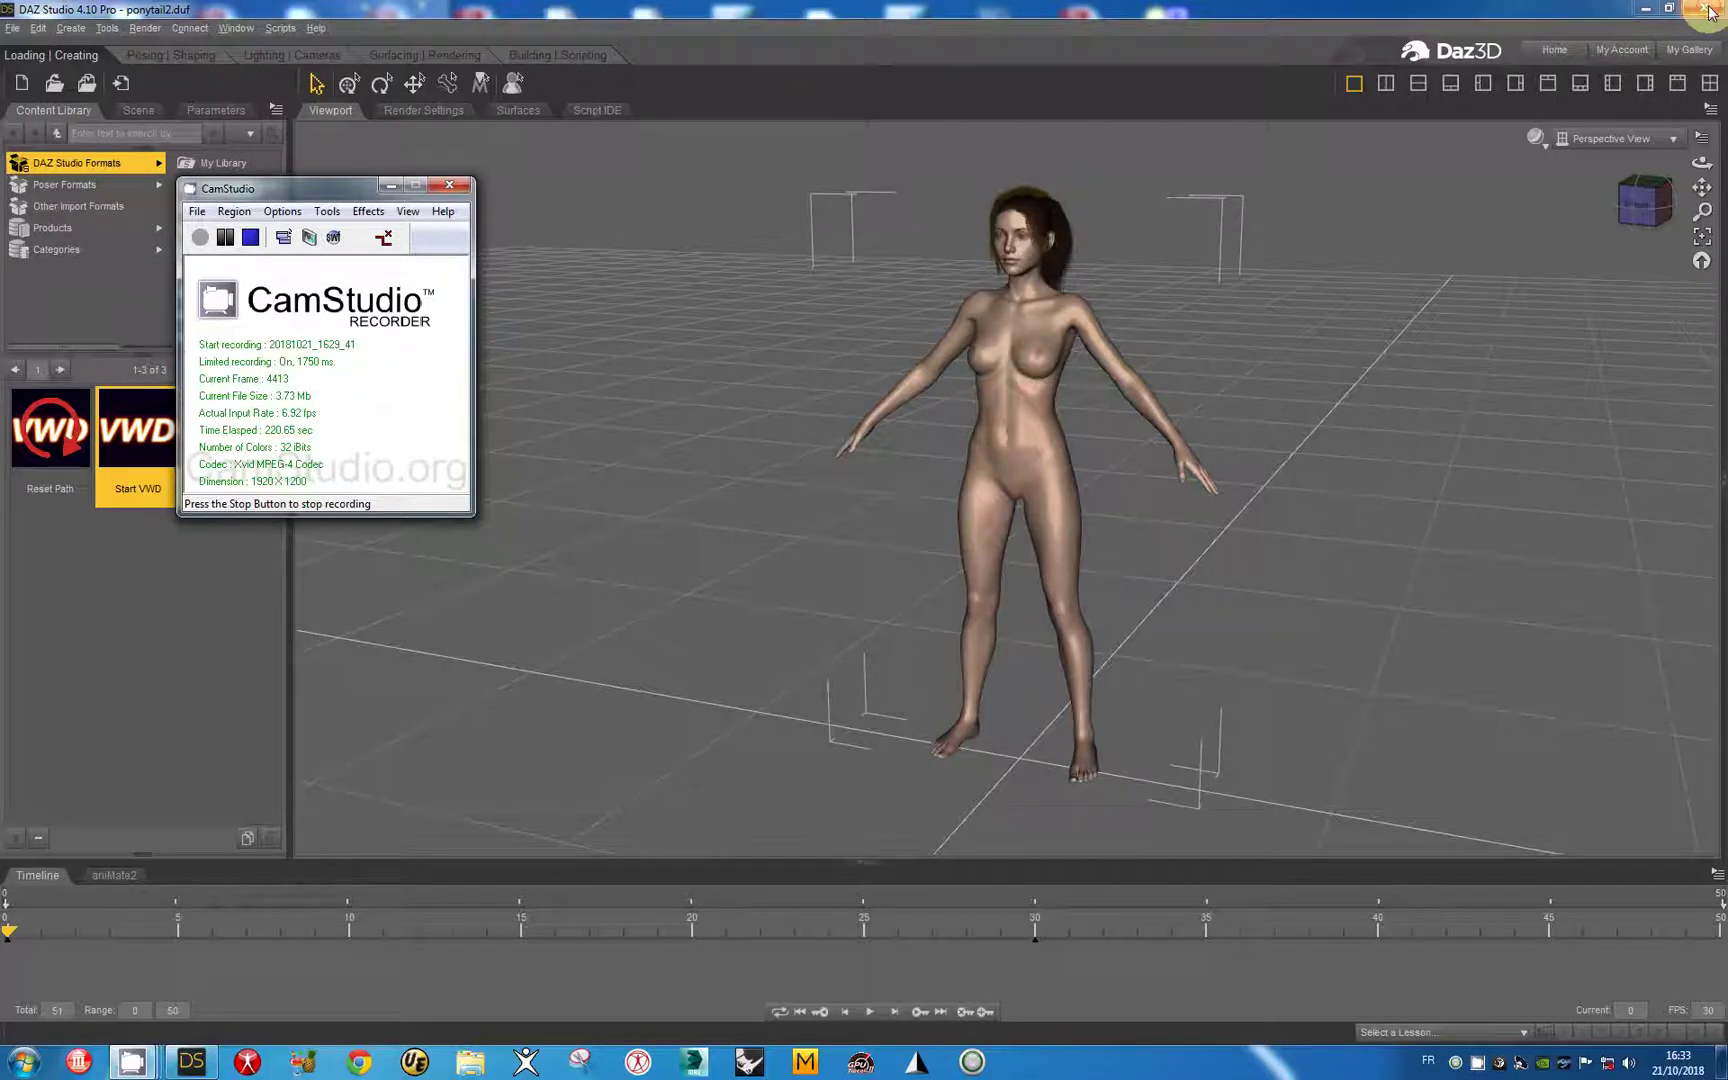
Step: Reopen VWD Cloth and Hair and import Linda Ponytail Hair Genesis 8 Female as a collision object using a new animation
click(576, 374)
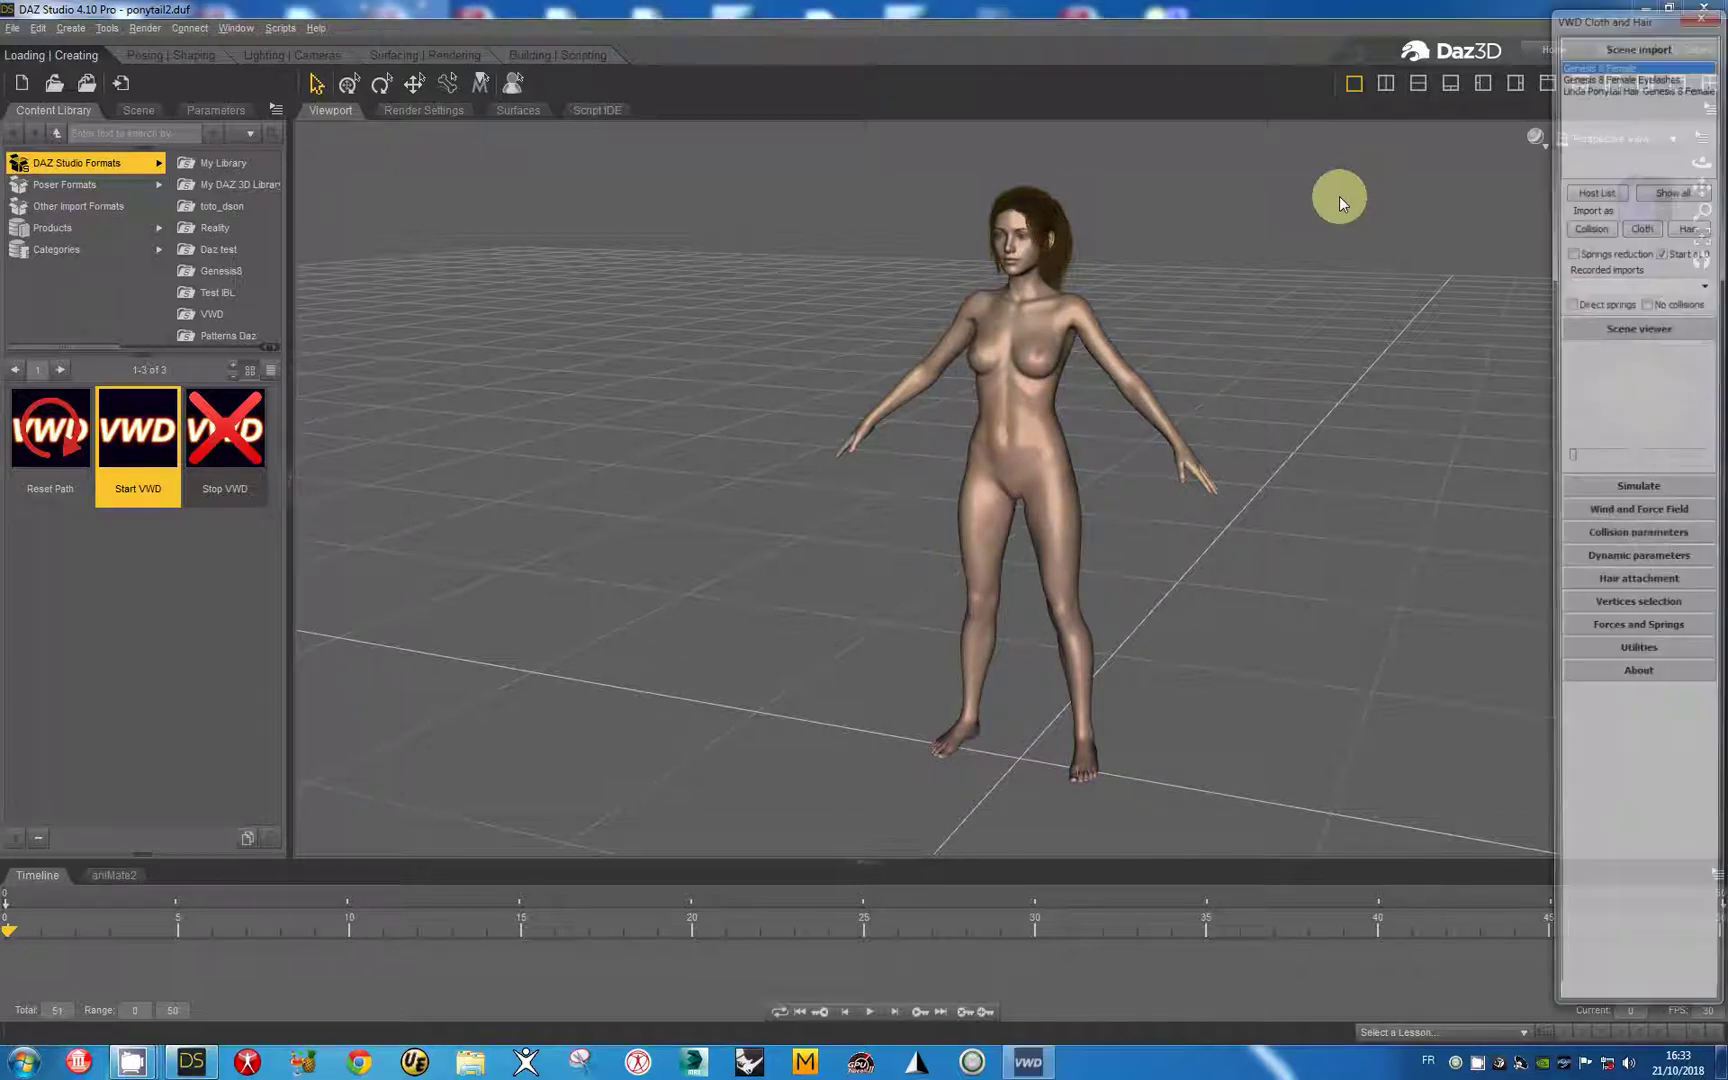
click(1617, 84)
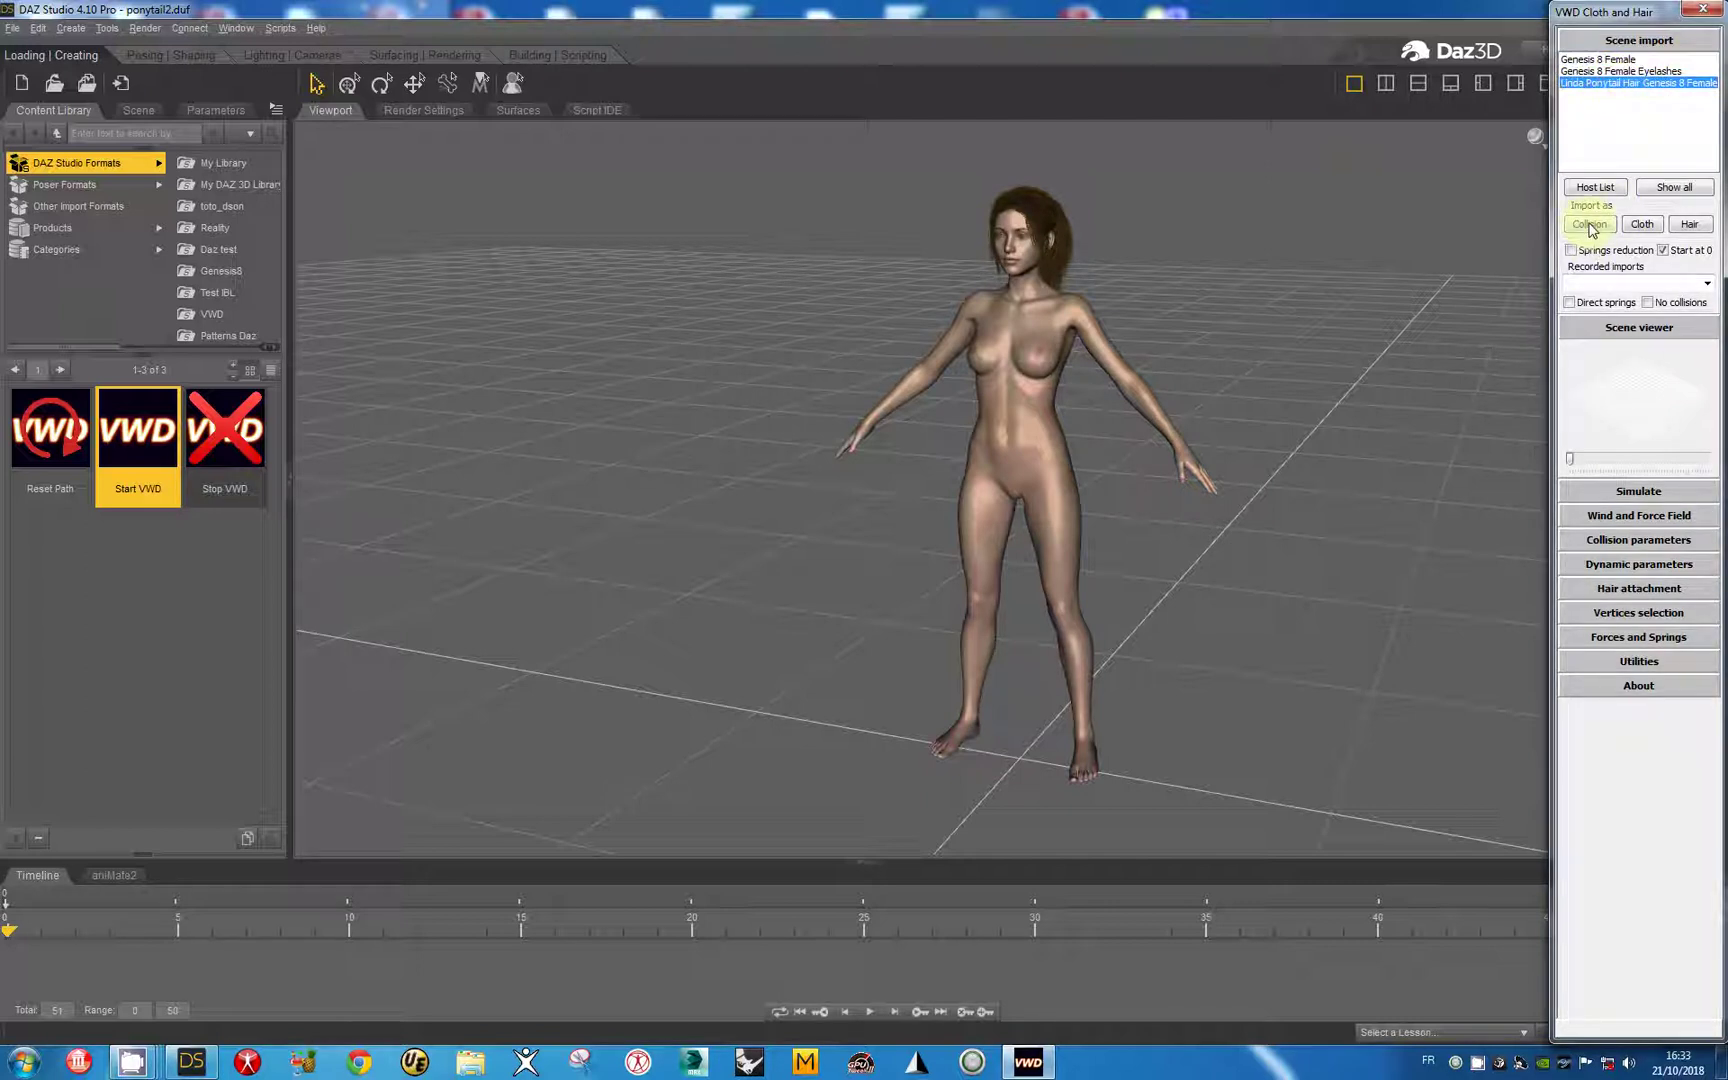
click(1589, 225)
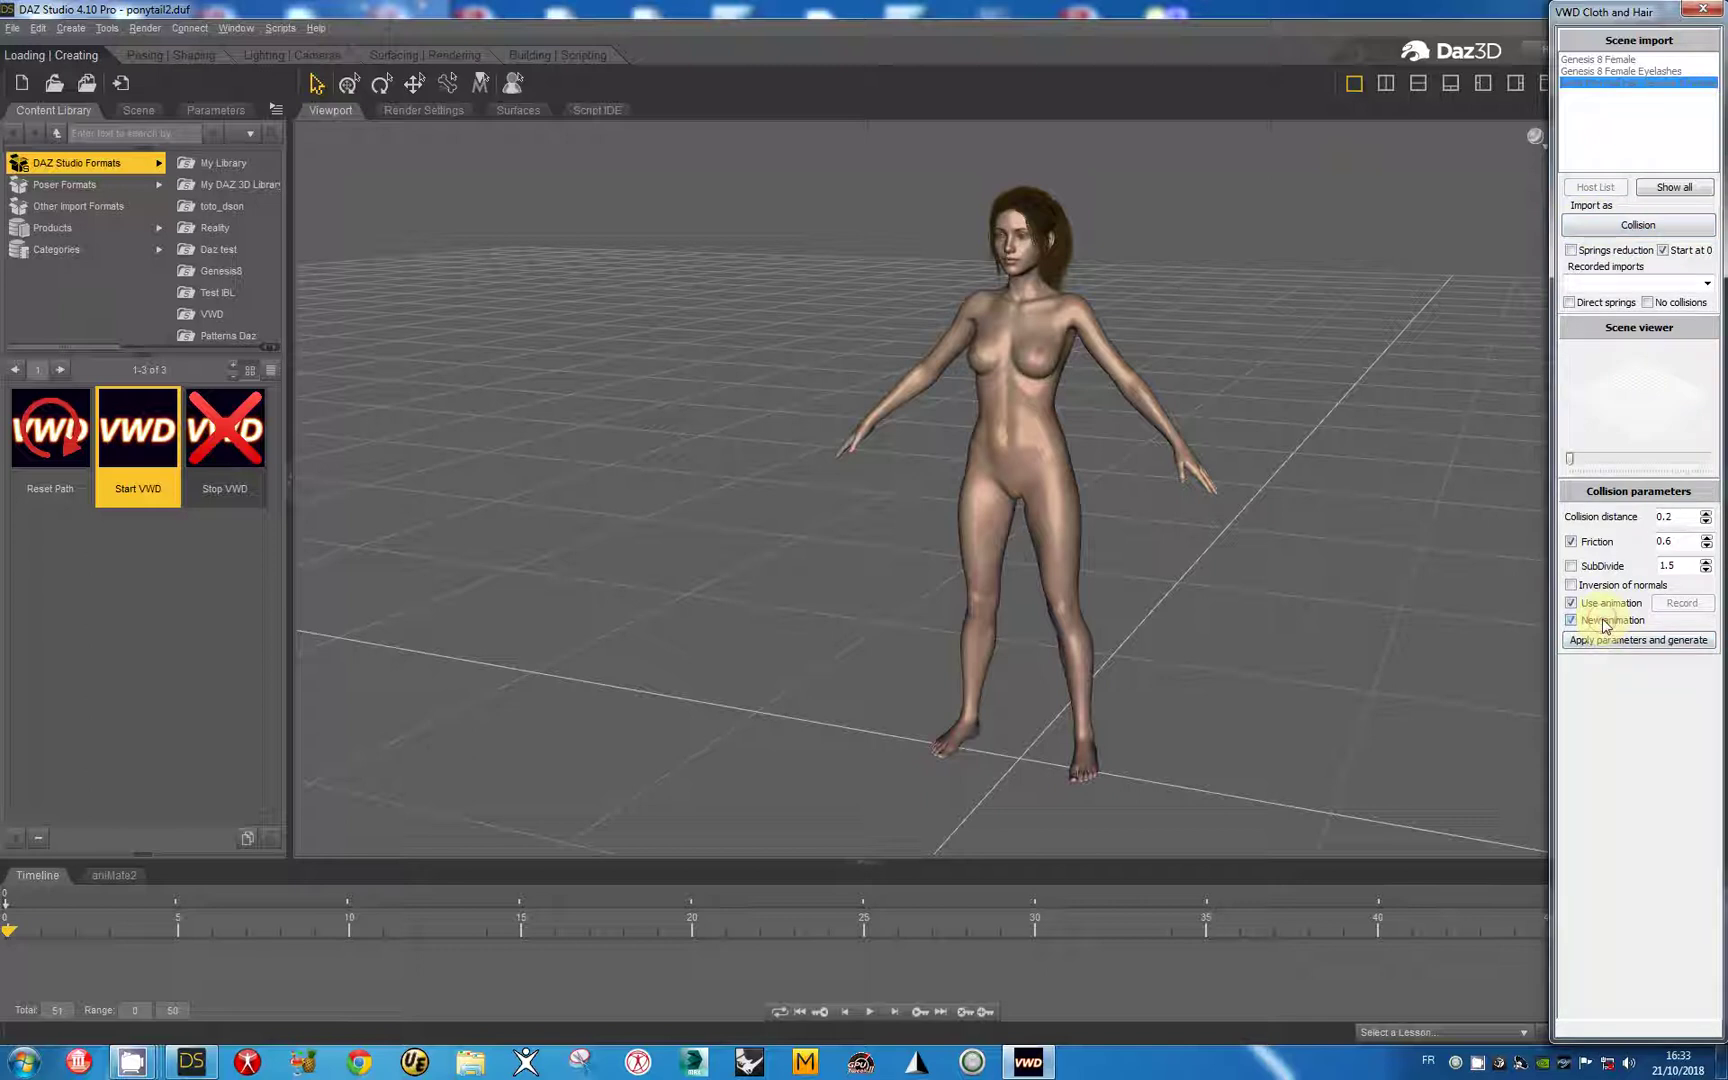
click(1603, 621)
click(1621, 641)
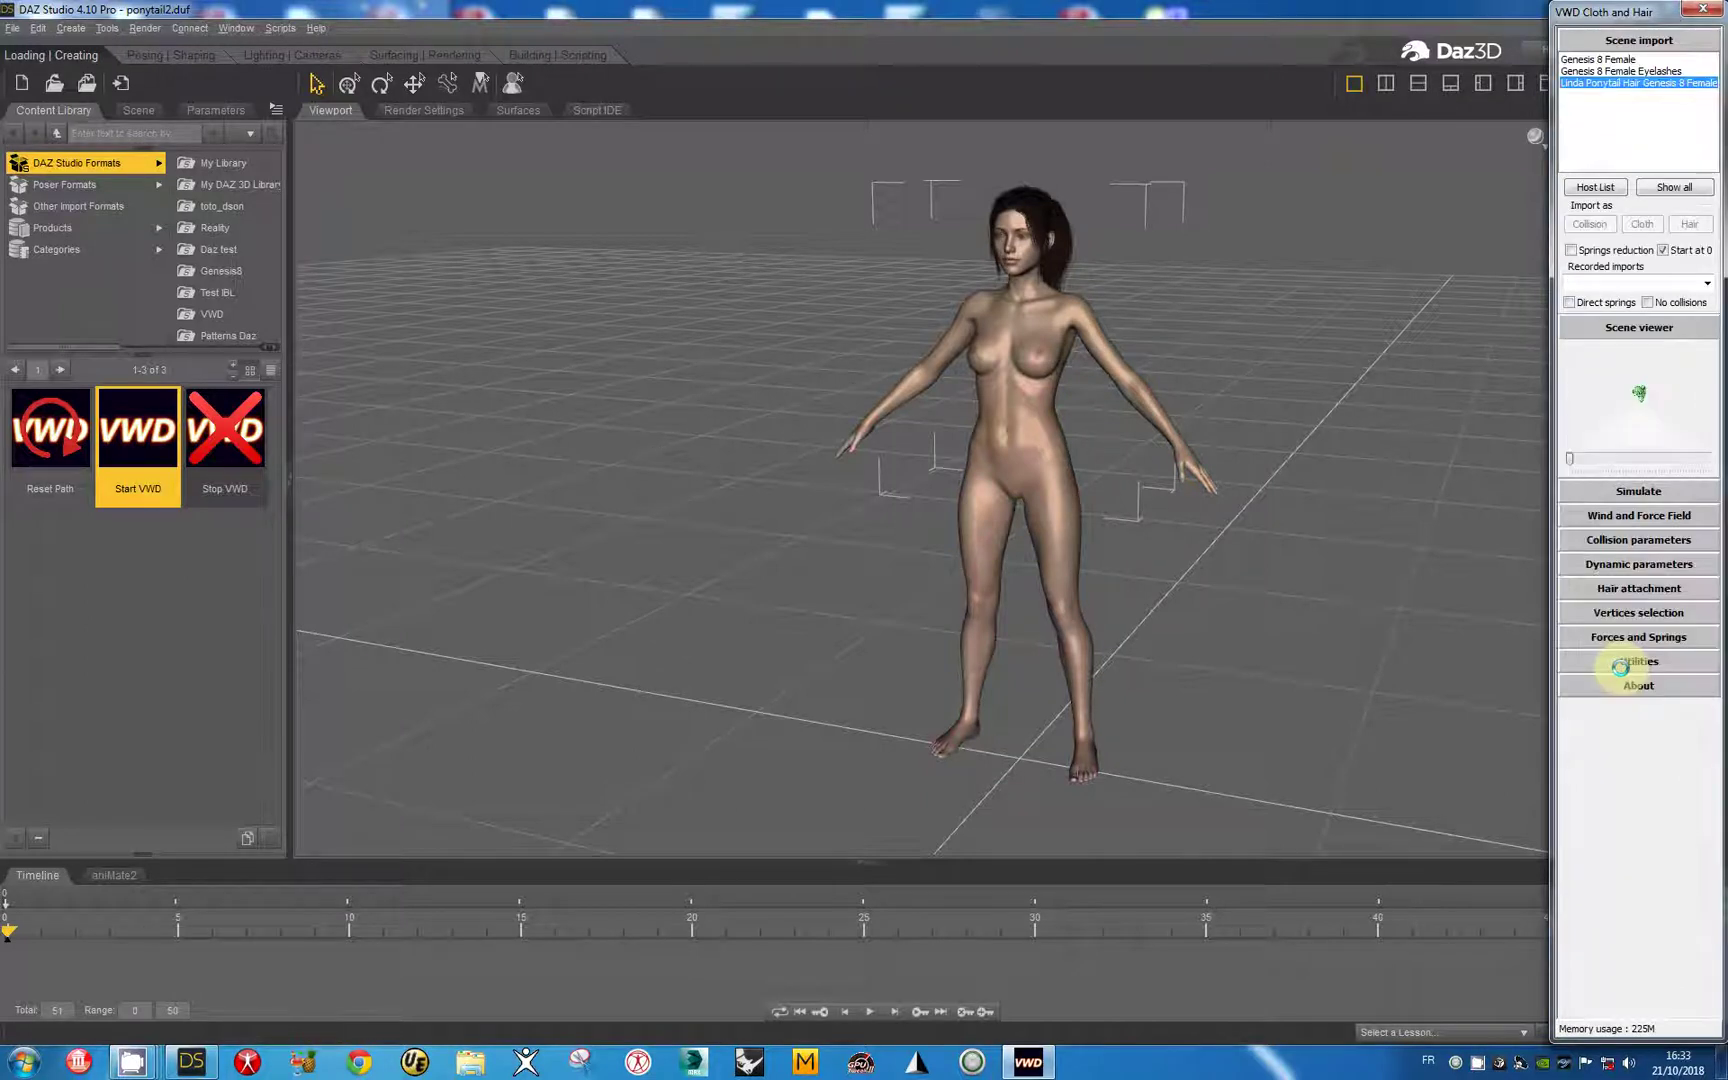
Step: Record the collision animation of the Linda Ponytail Hair in the enlarged viewer and exit VWD Cloth and Hair
click(1639, 327)
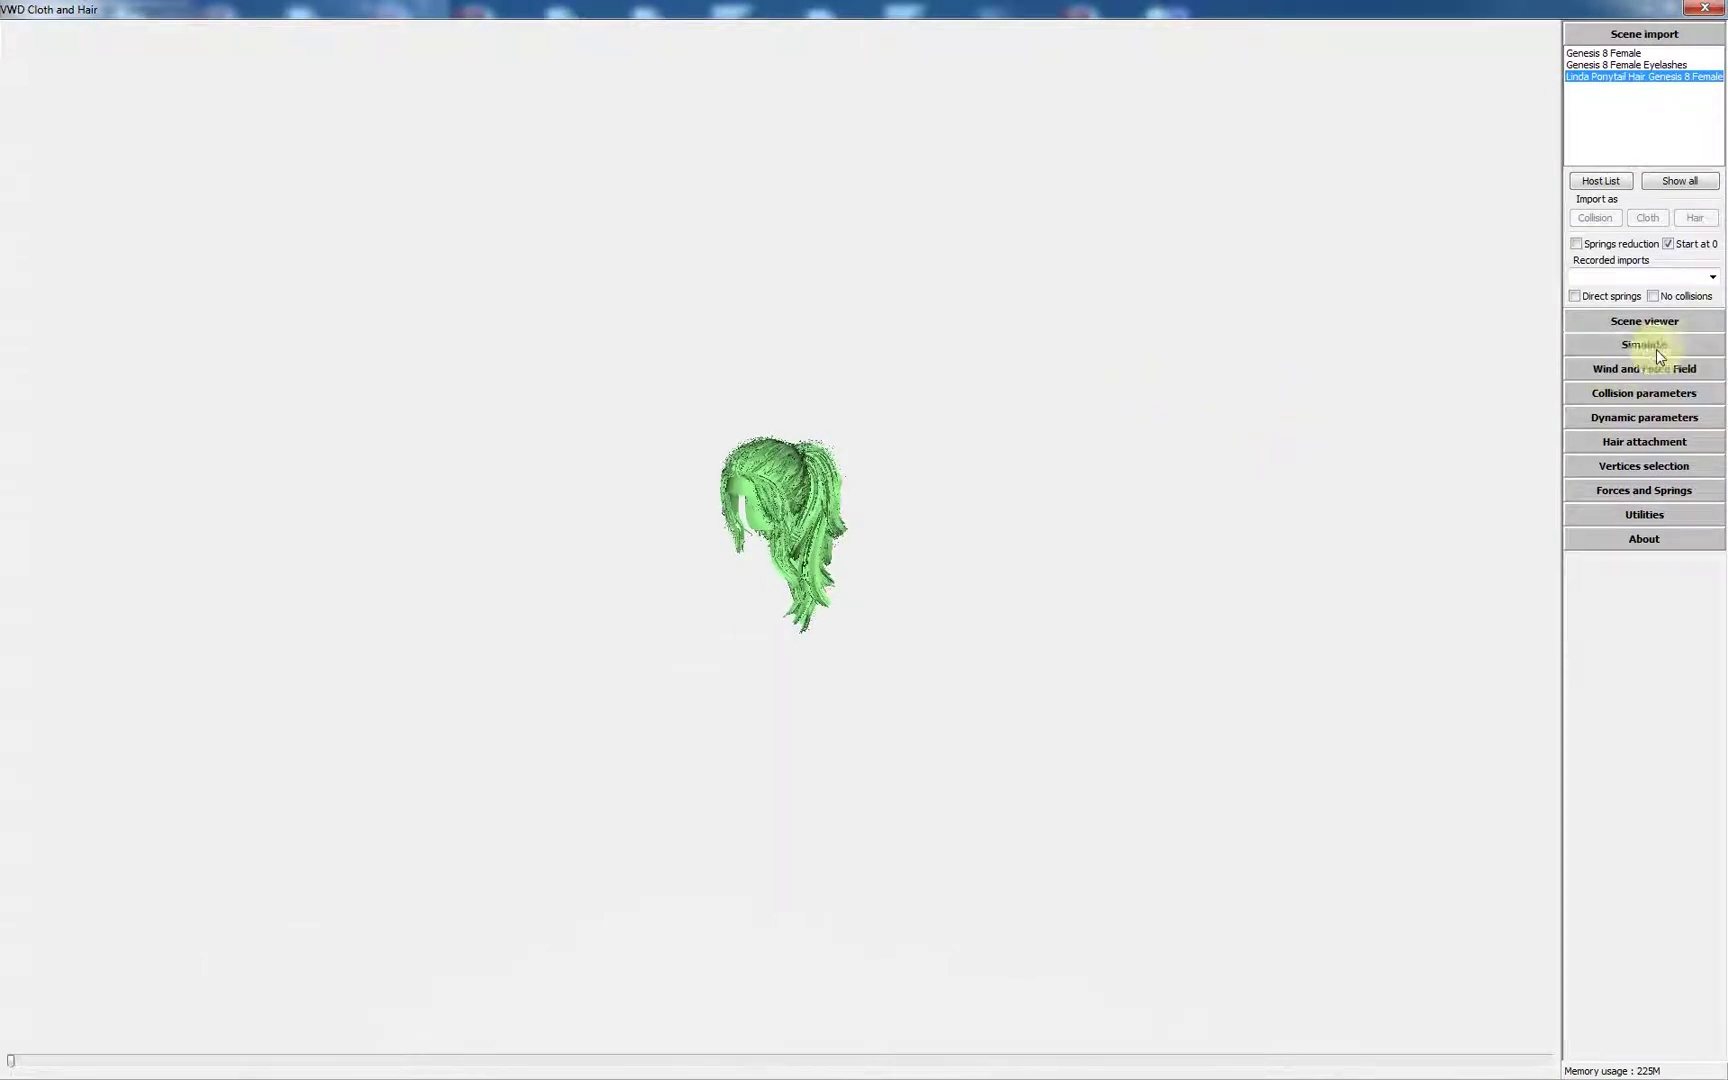
click(1641, 393)
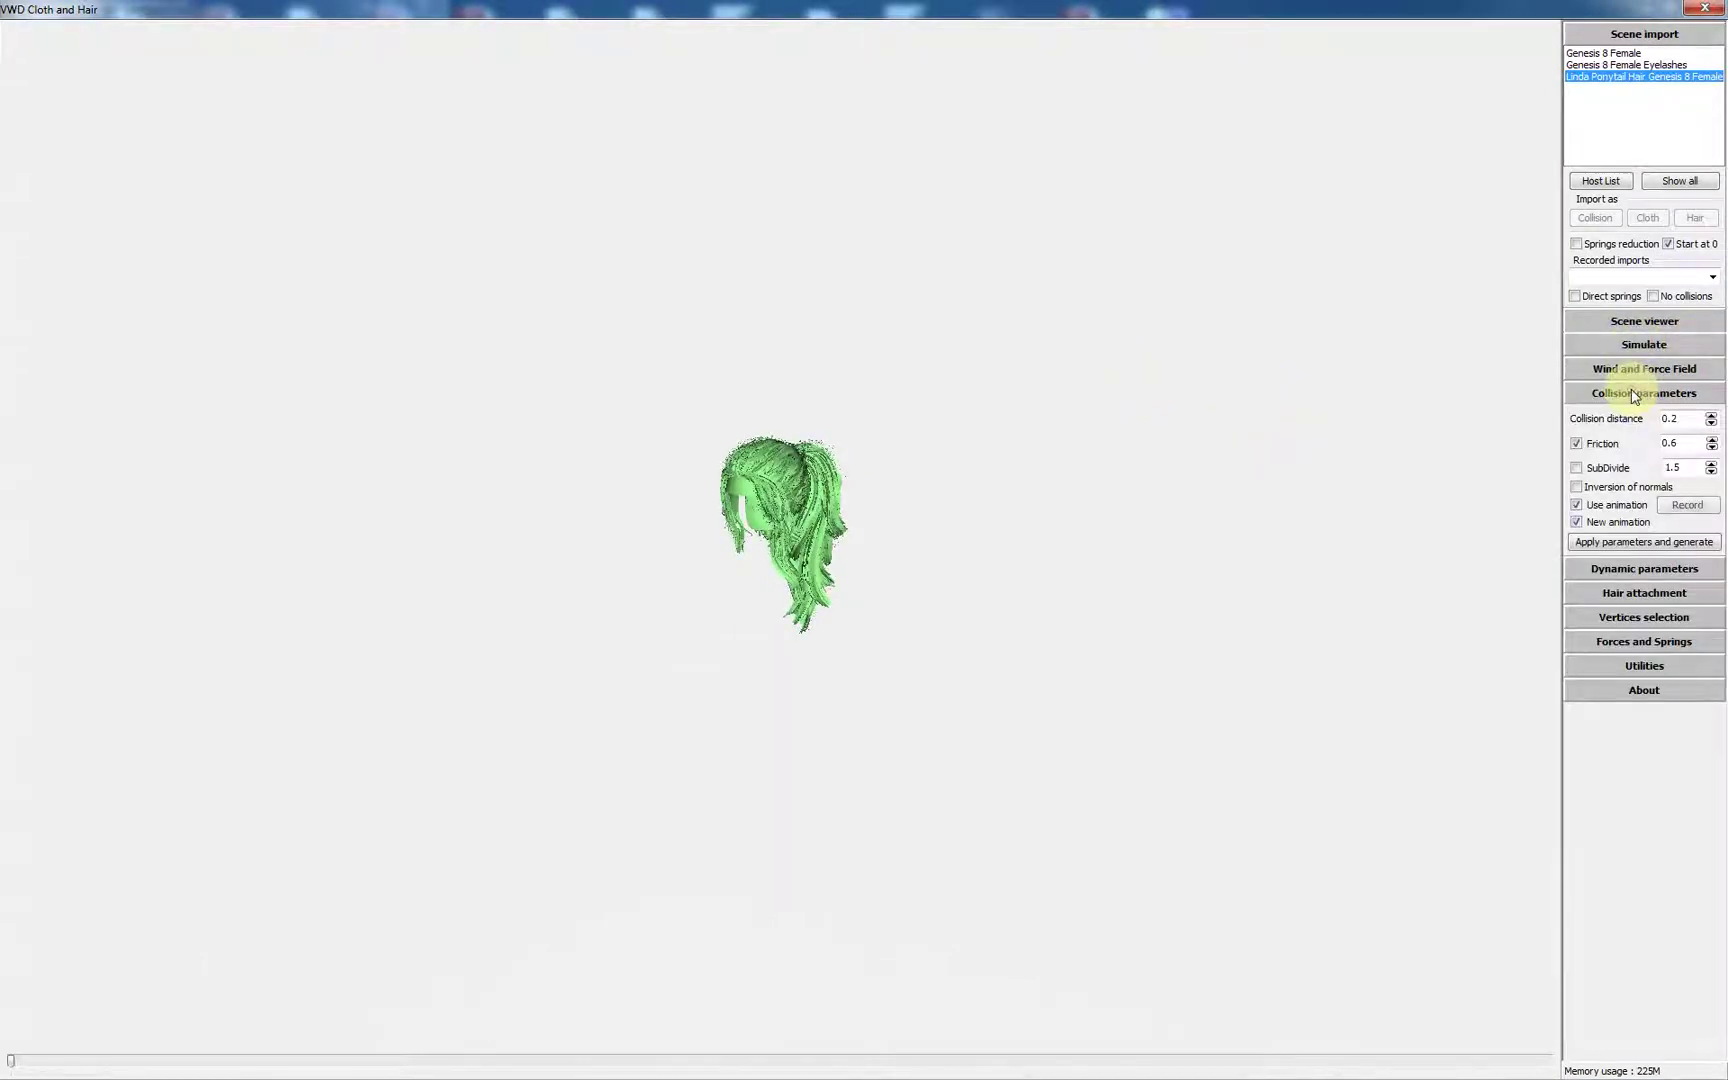
click(1689, 508)
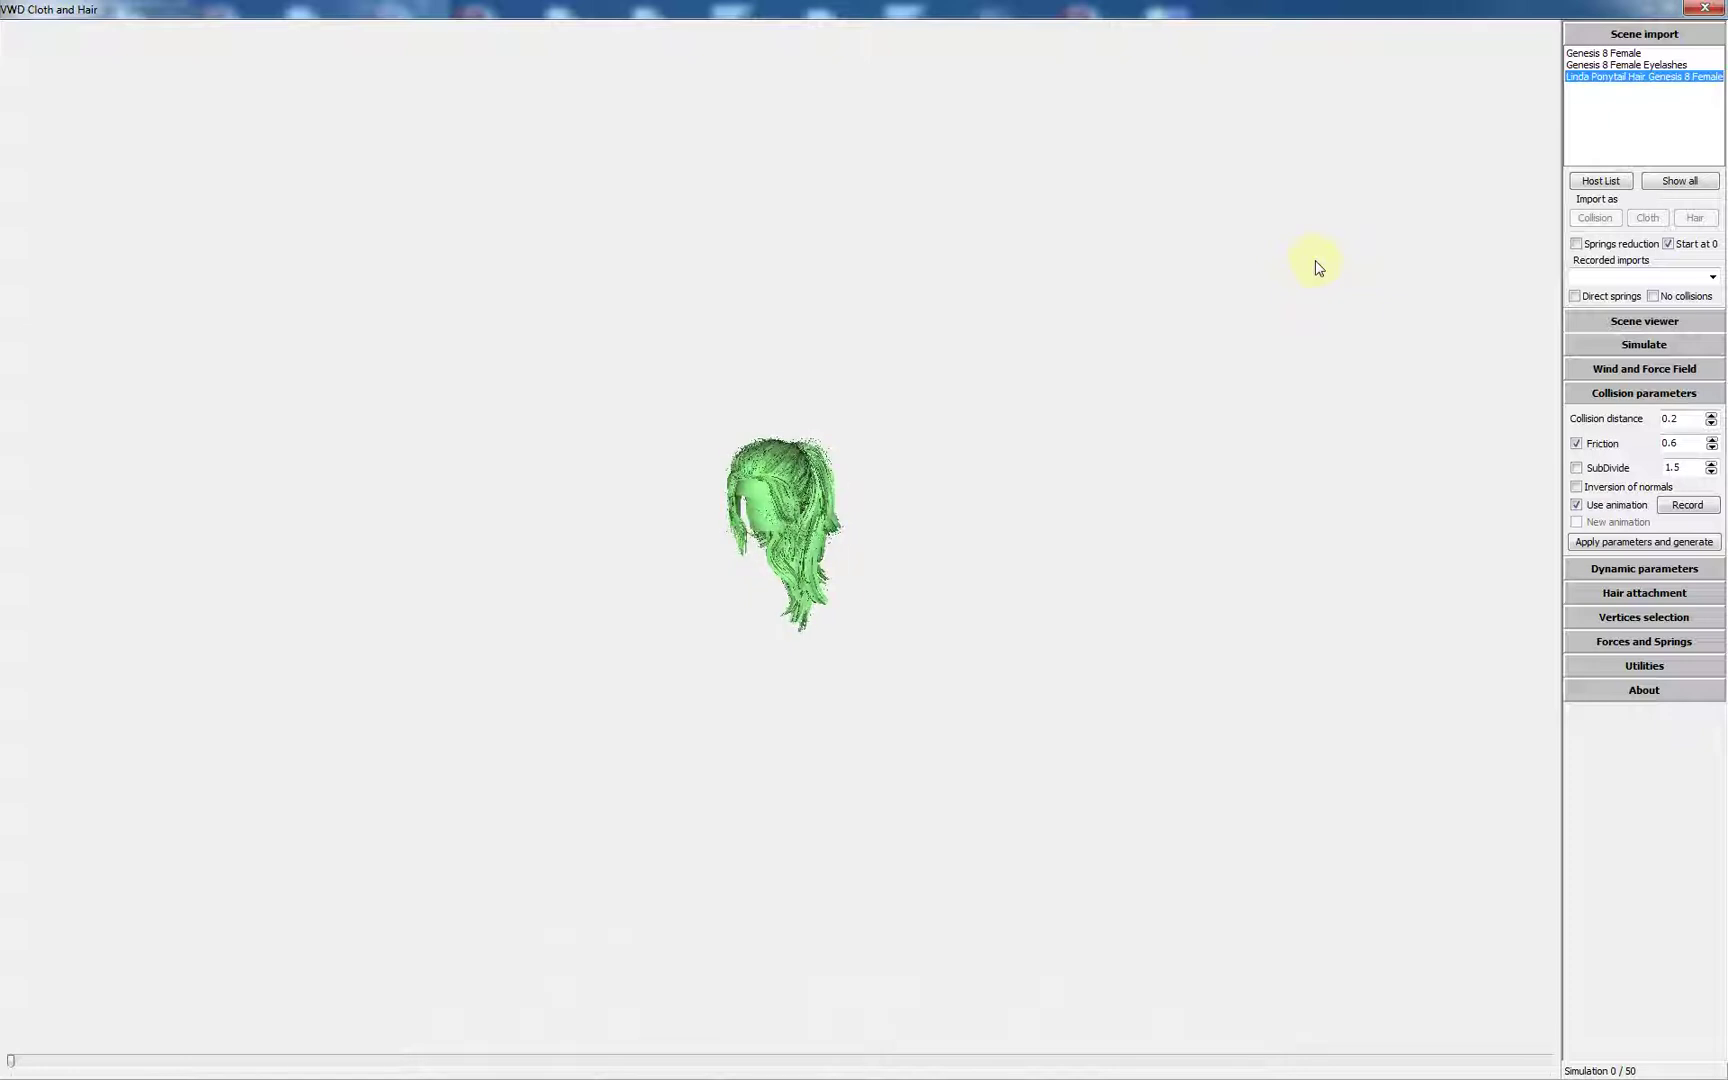
click(1707, 12)
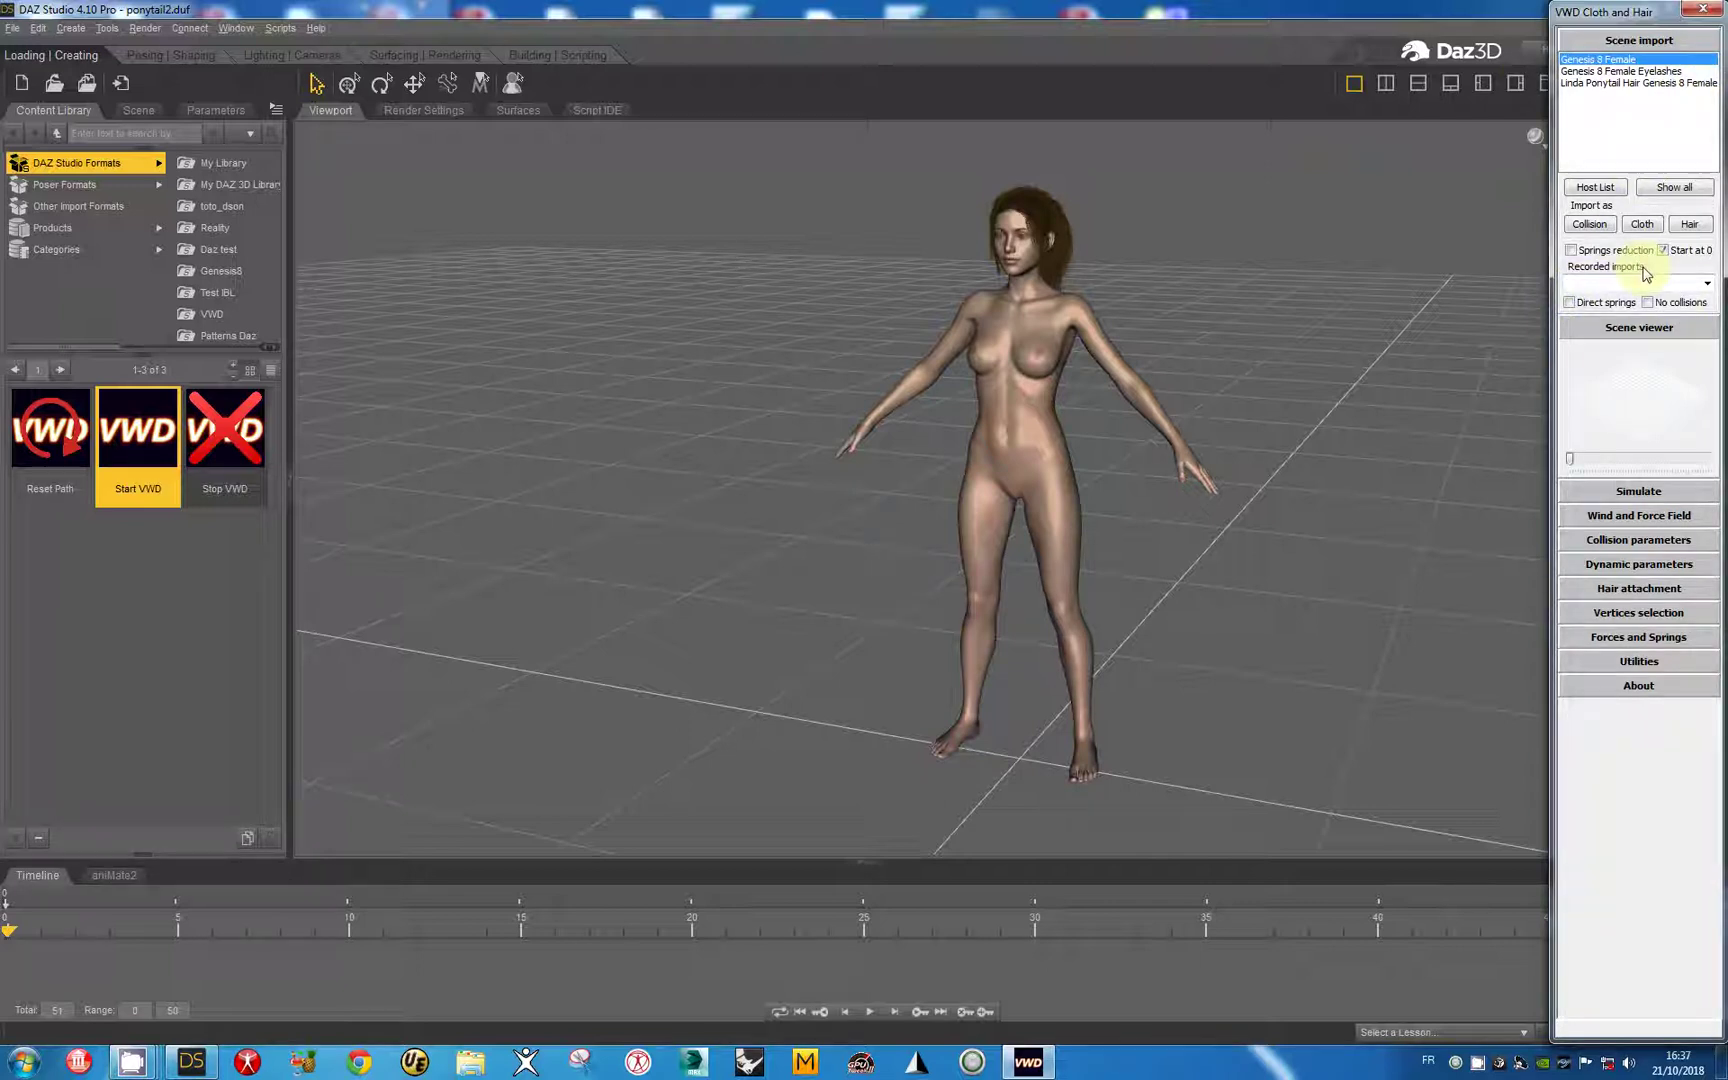
Step: Load the recorded import Linda Ponytail Hair Genesis 8 Female in VWD Cloth and Hair
click(1708, 285)
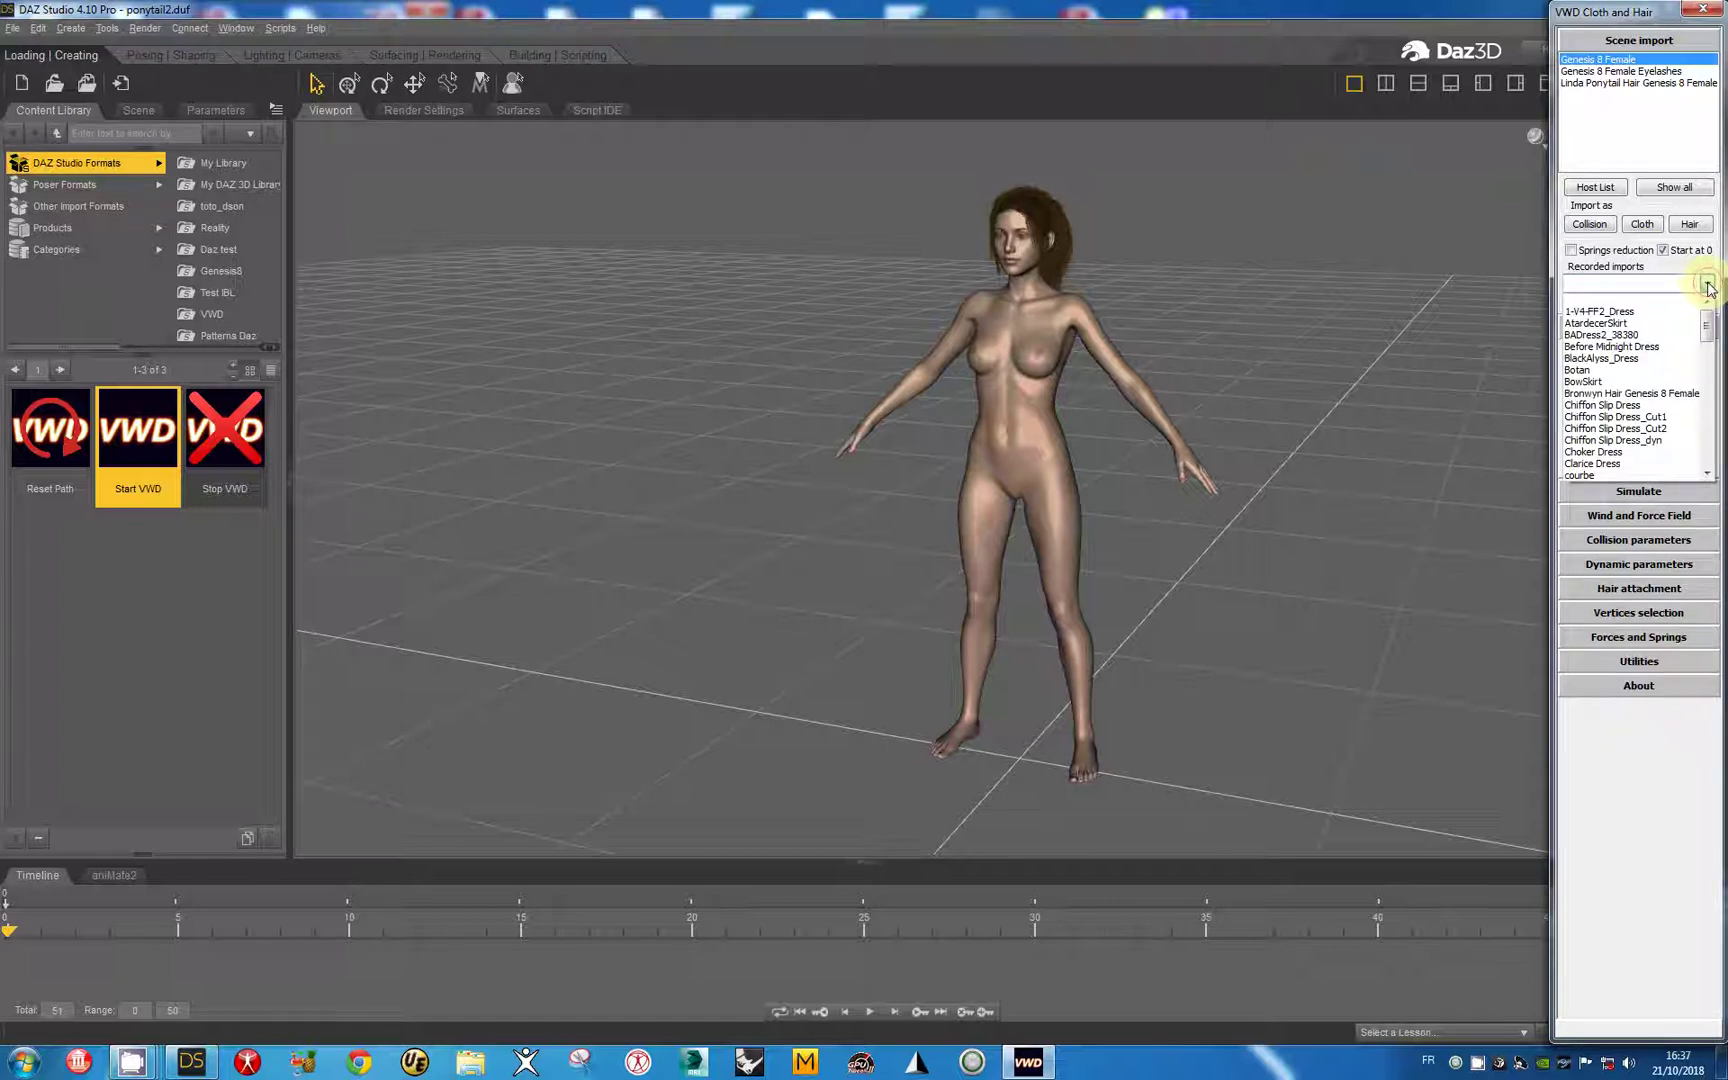
text(p)
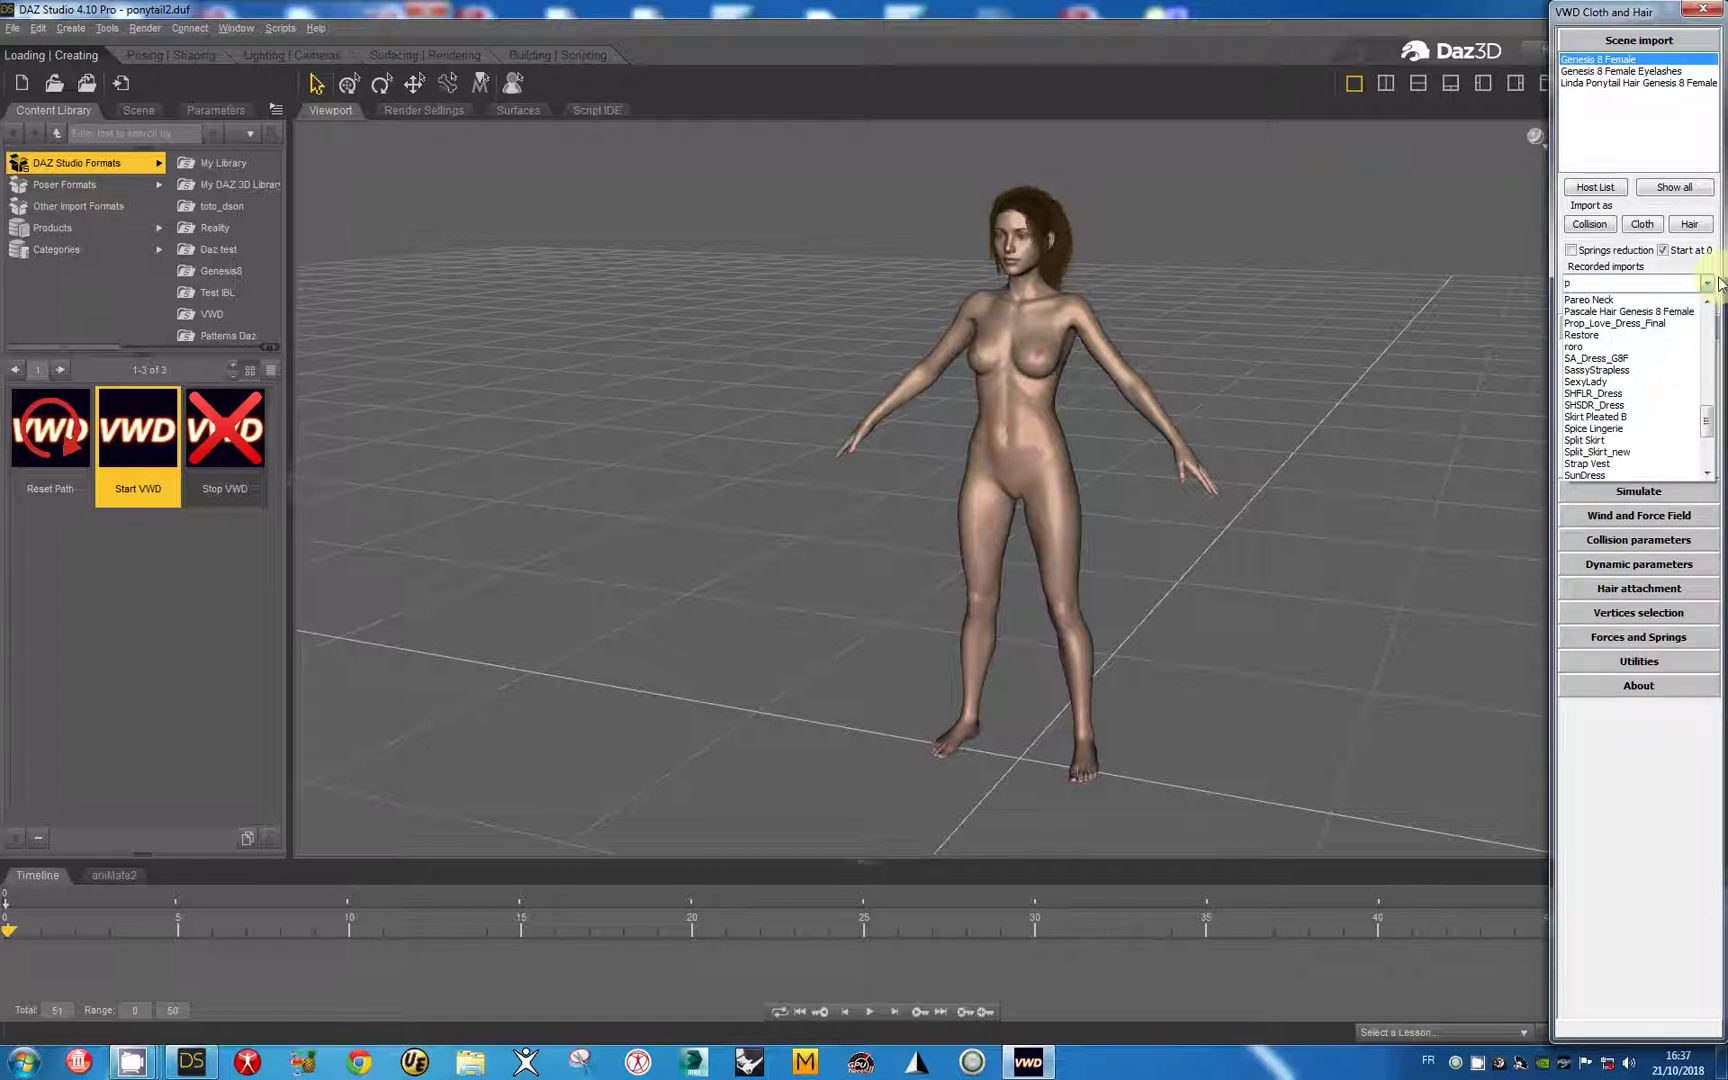
key(BackSpace)
text(l)
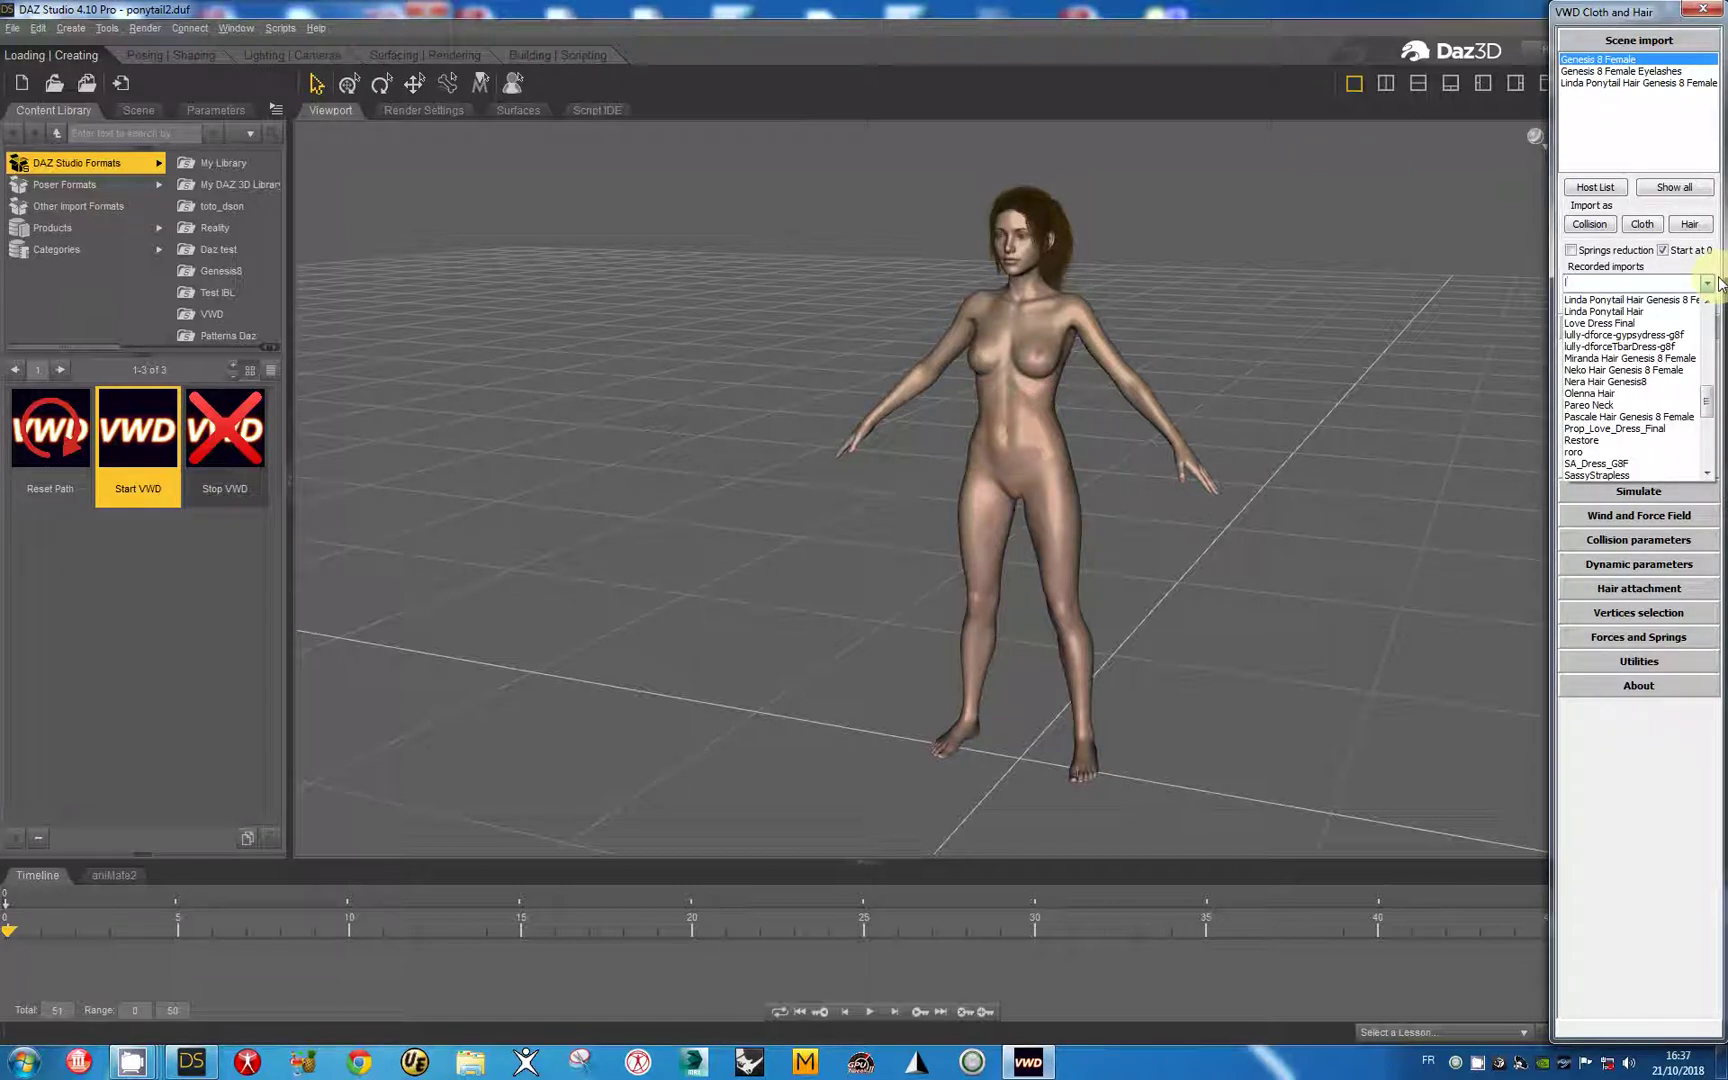
click(1630, 299)
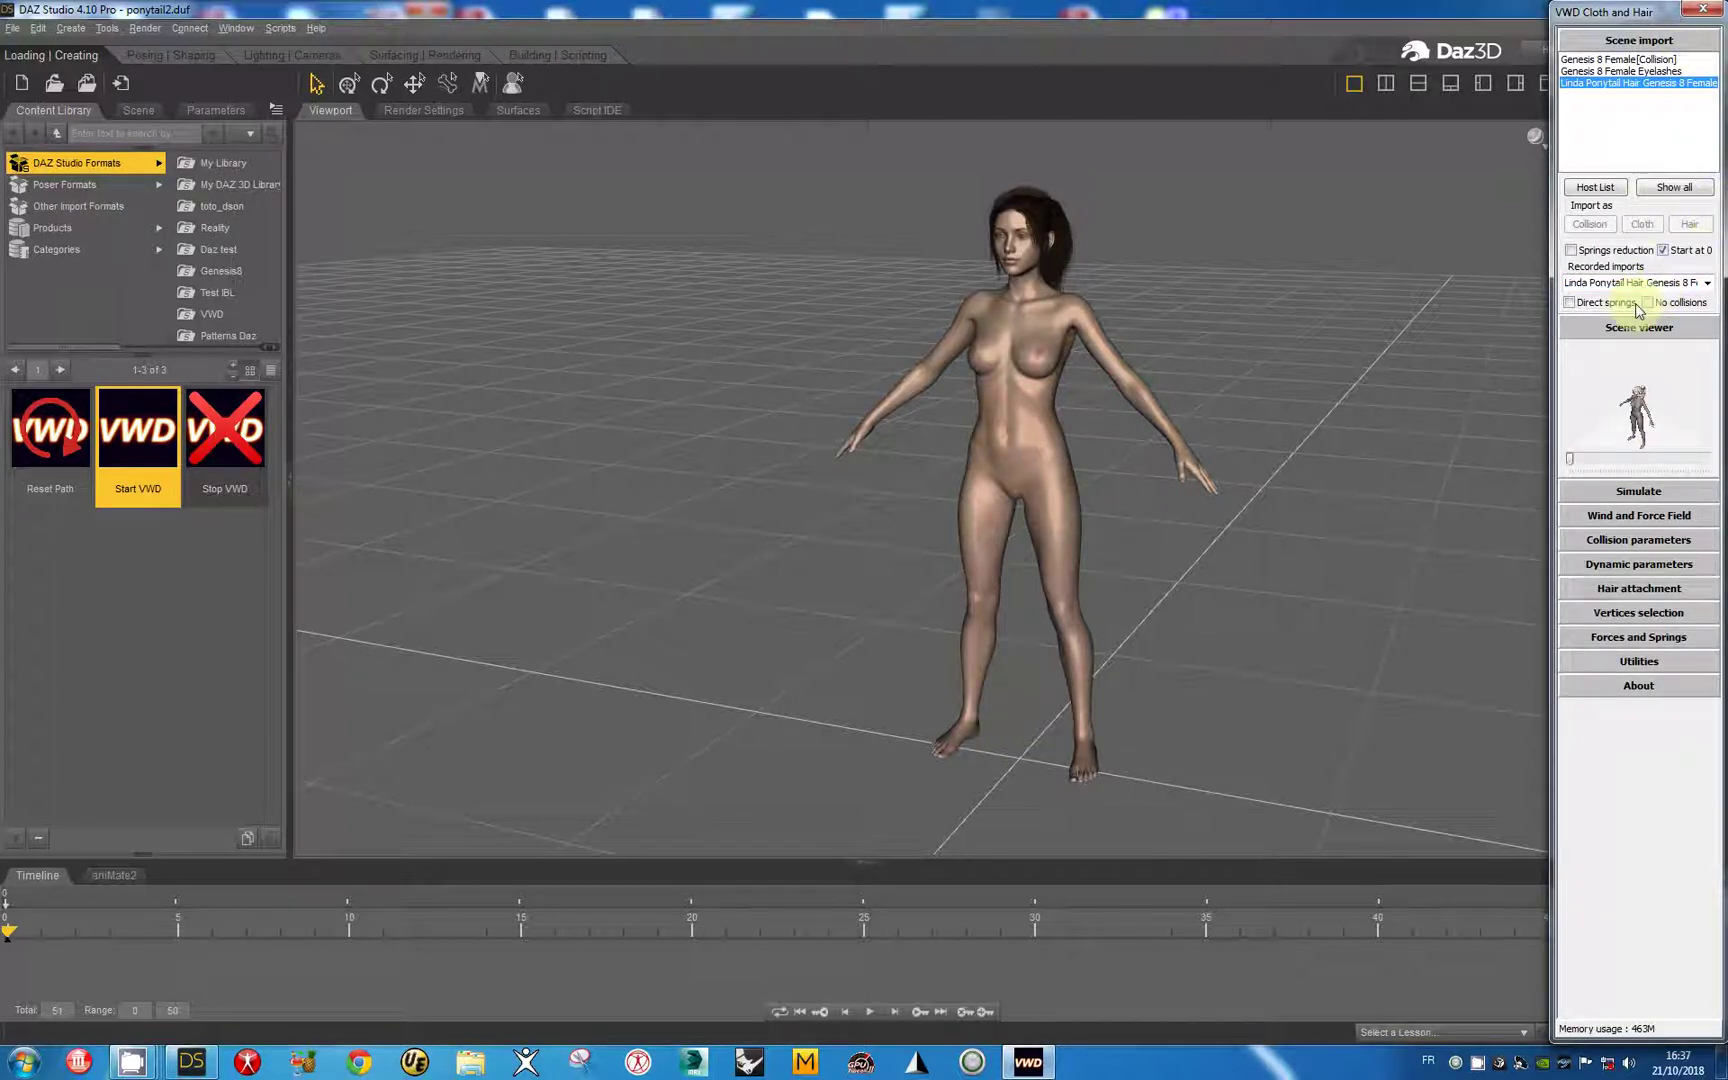
Step: Examine the simulation history in the enlarged viewer, checking which hair vertices the Animated by Host entry covers
click(1632, 328)
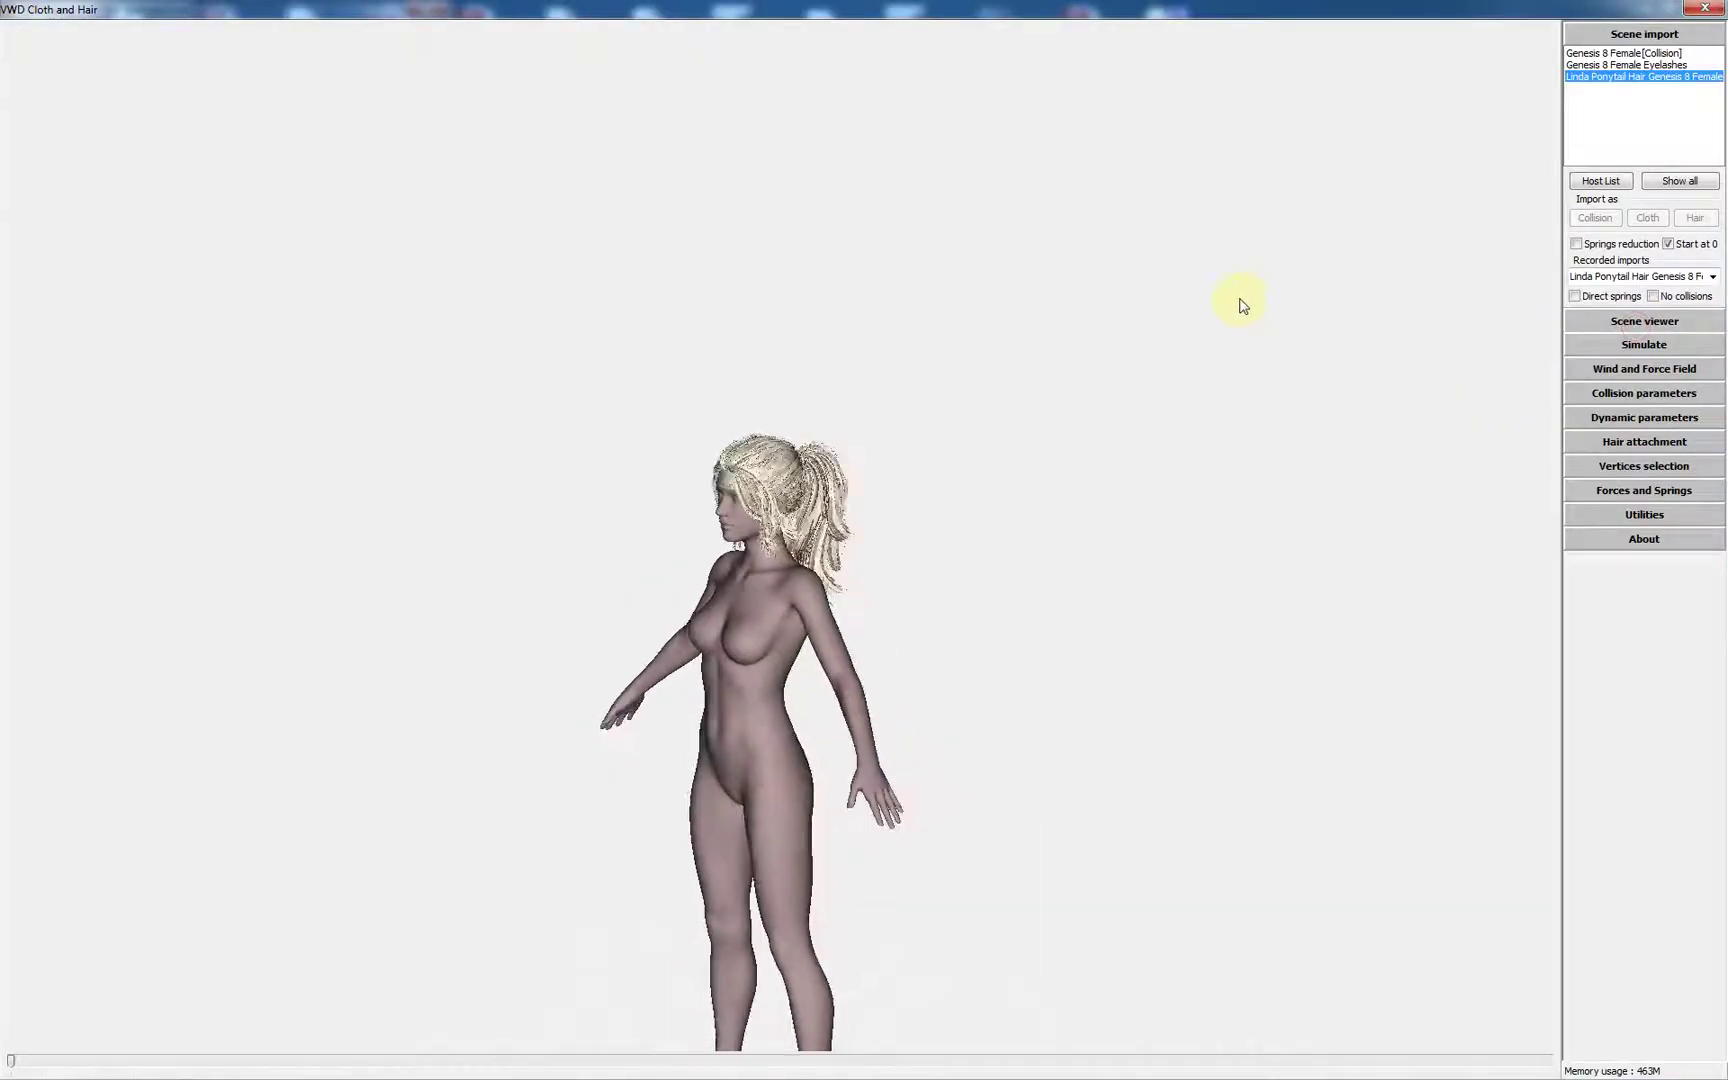
click(1660, 347)
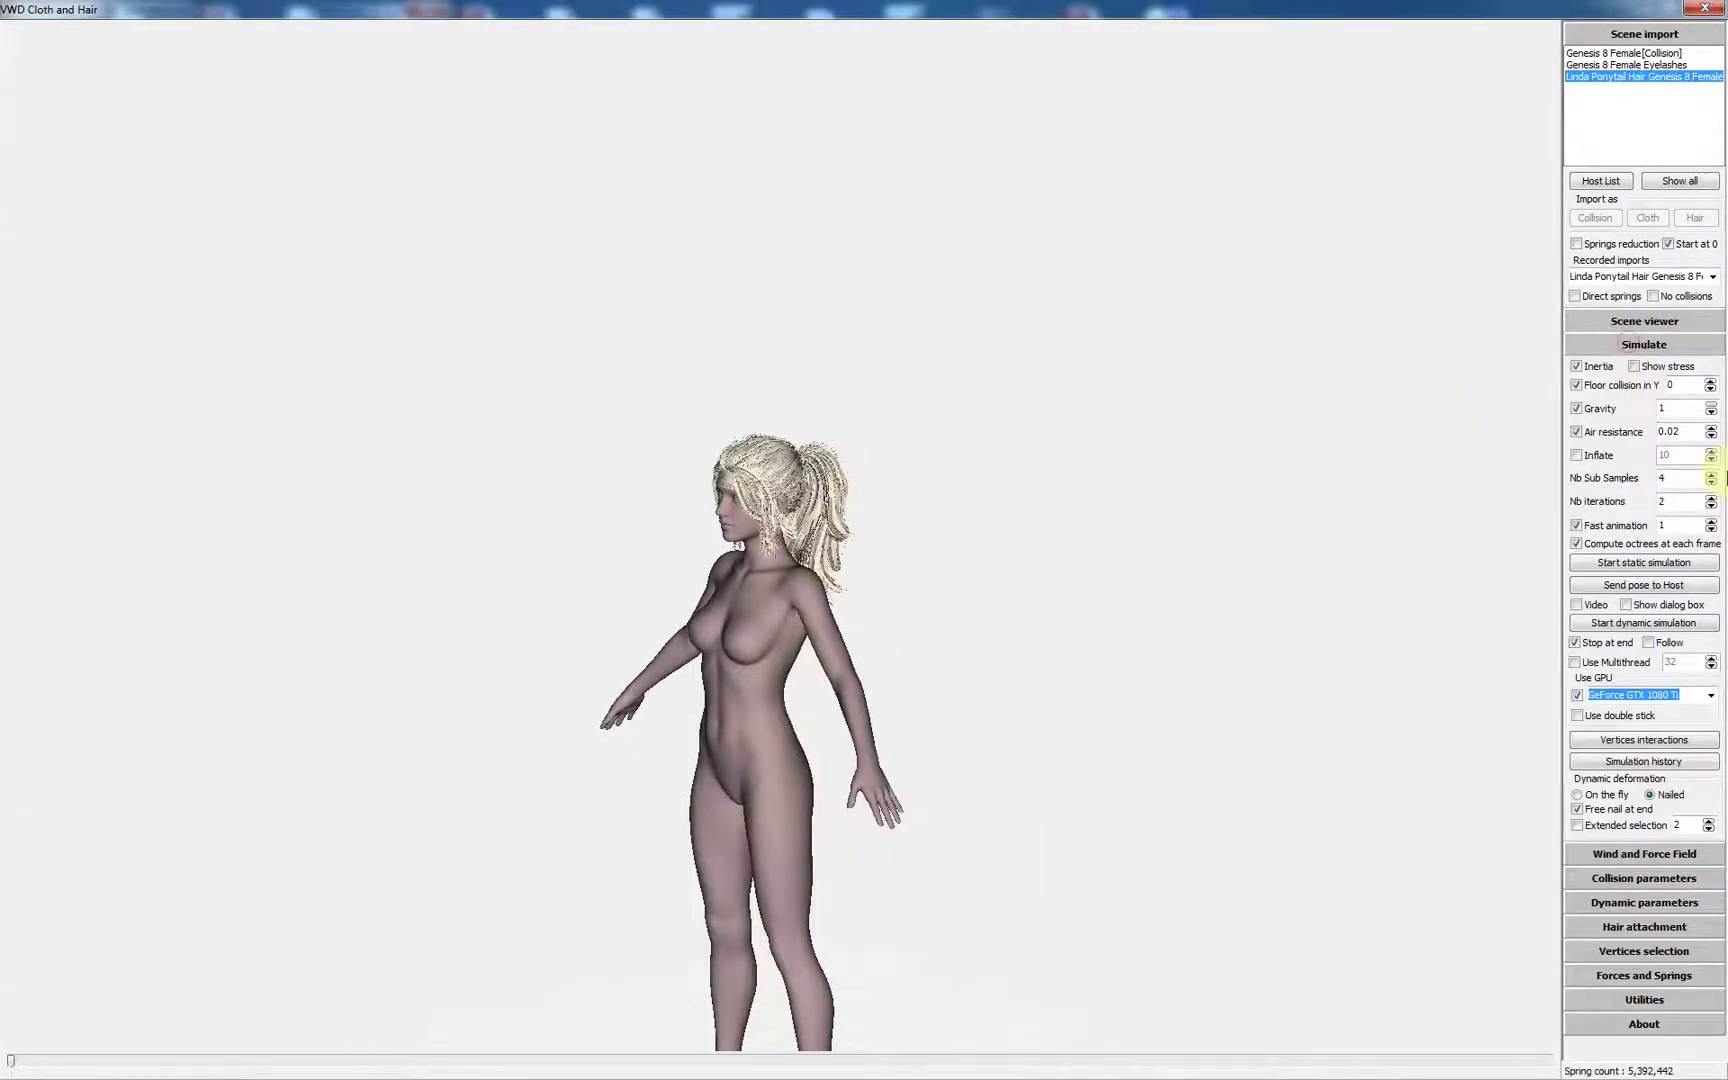
click(1634, 764)
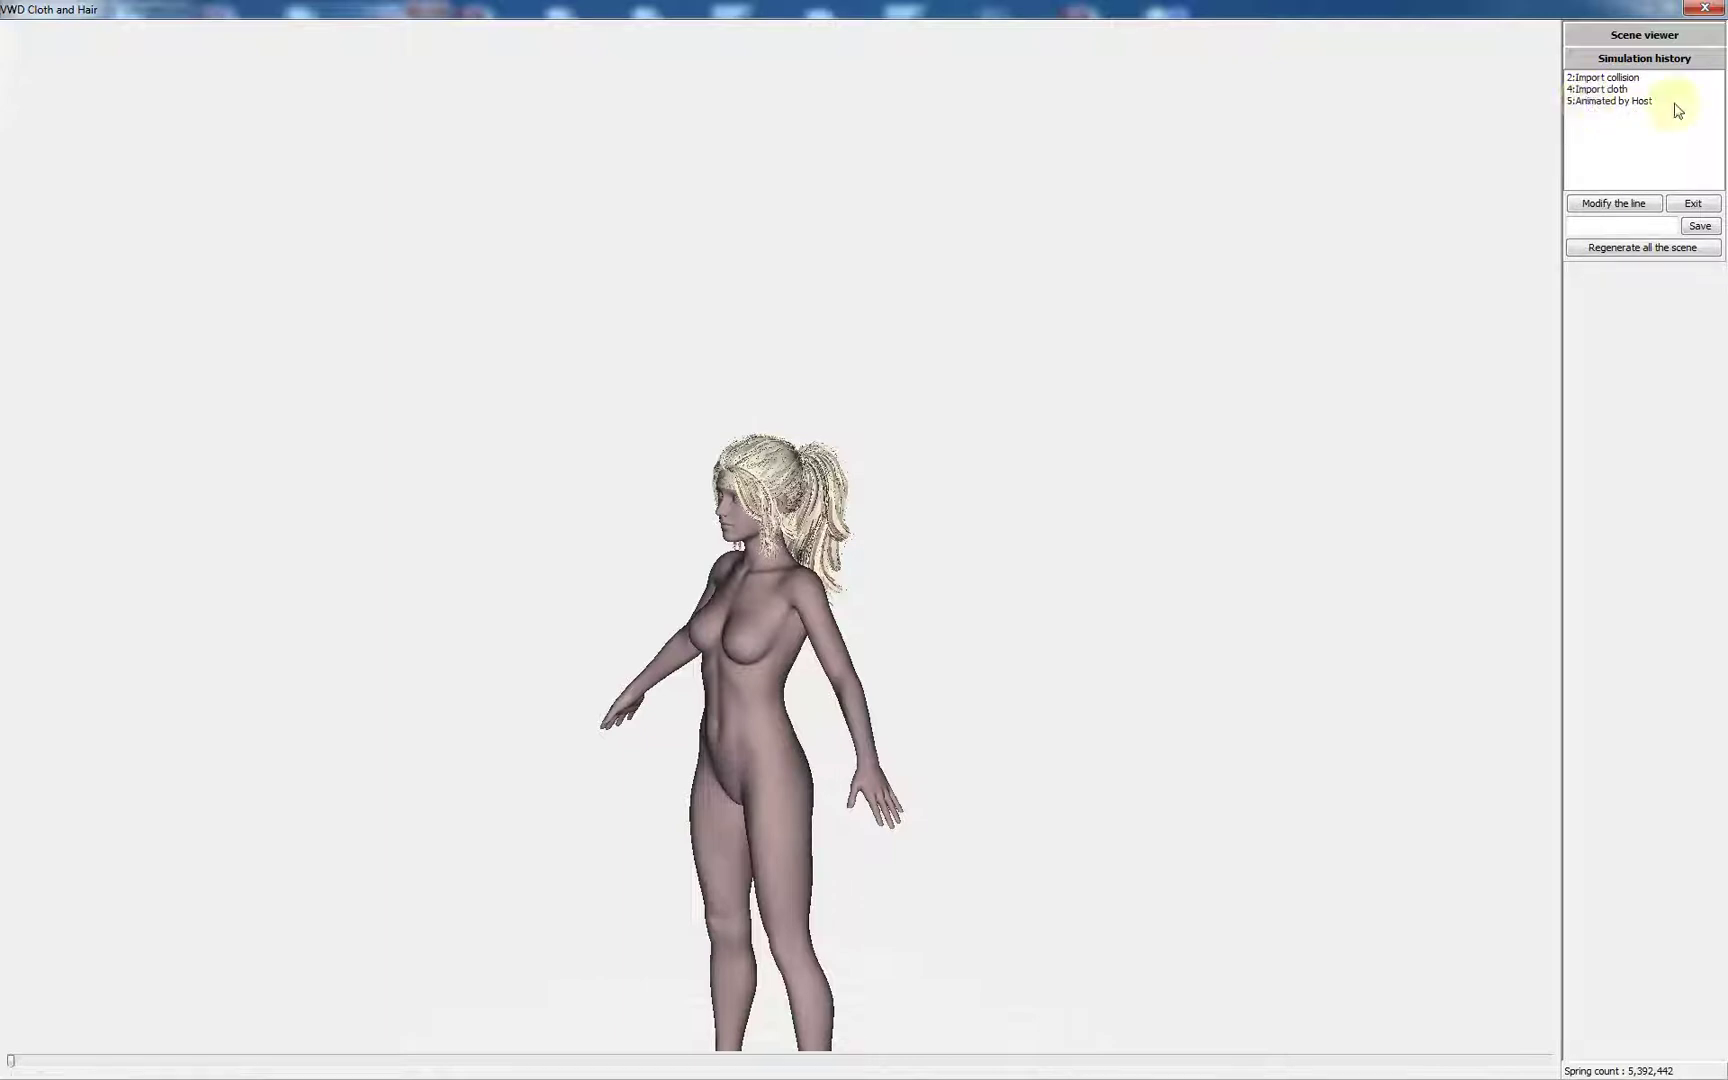
click(1602, 101)
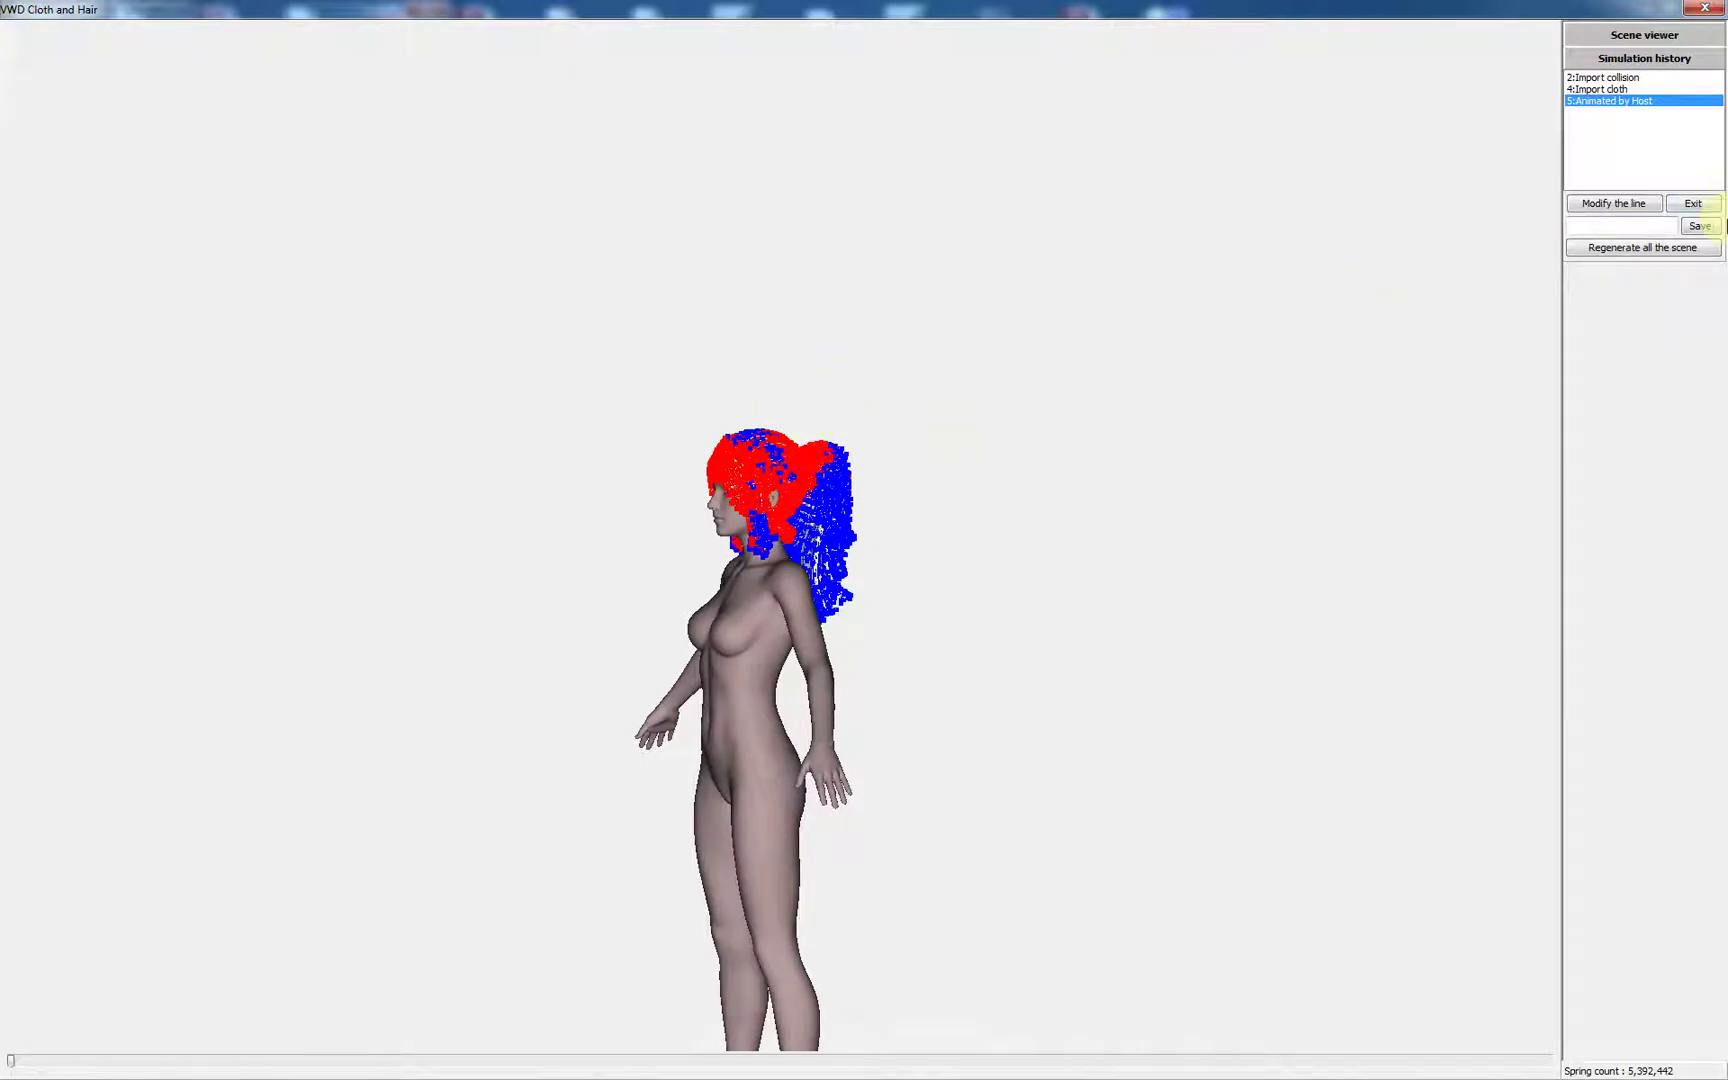
click(1700, 205)
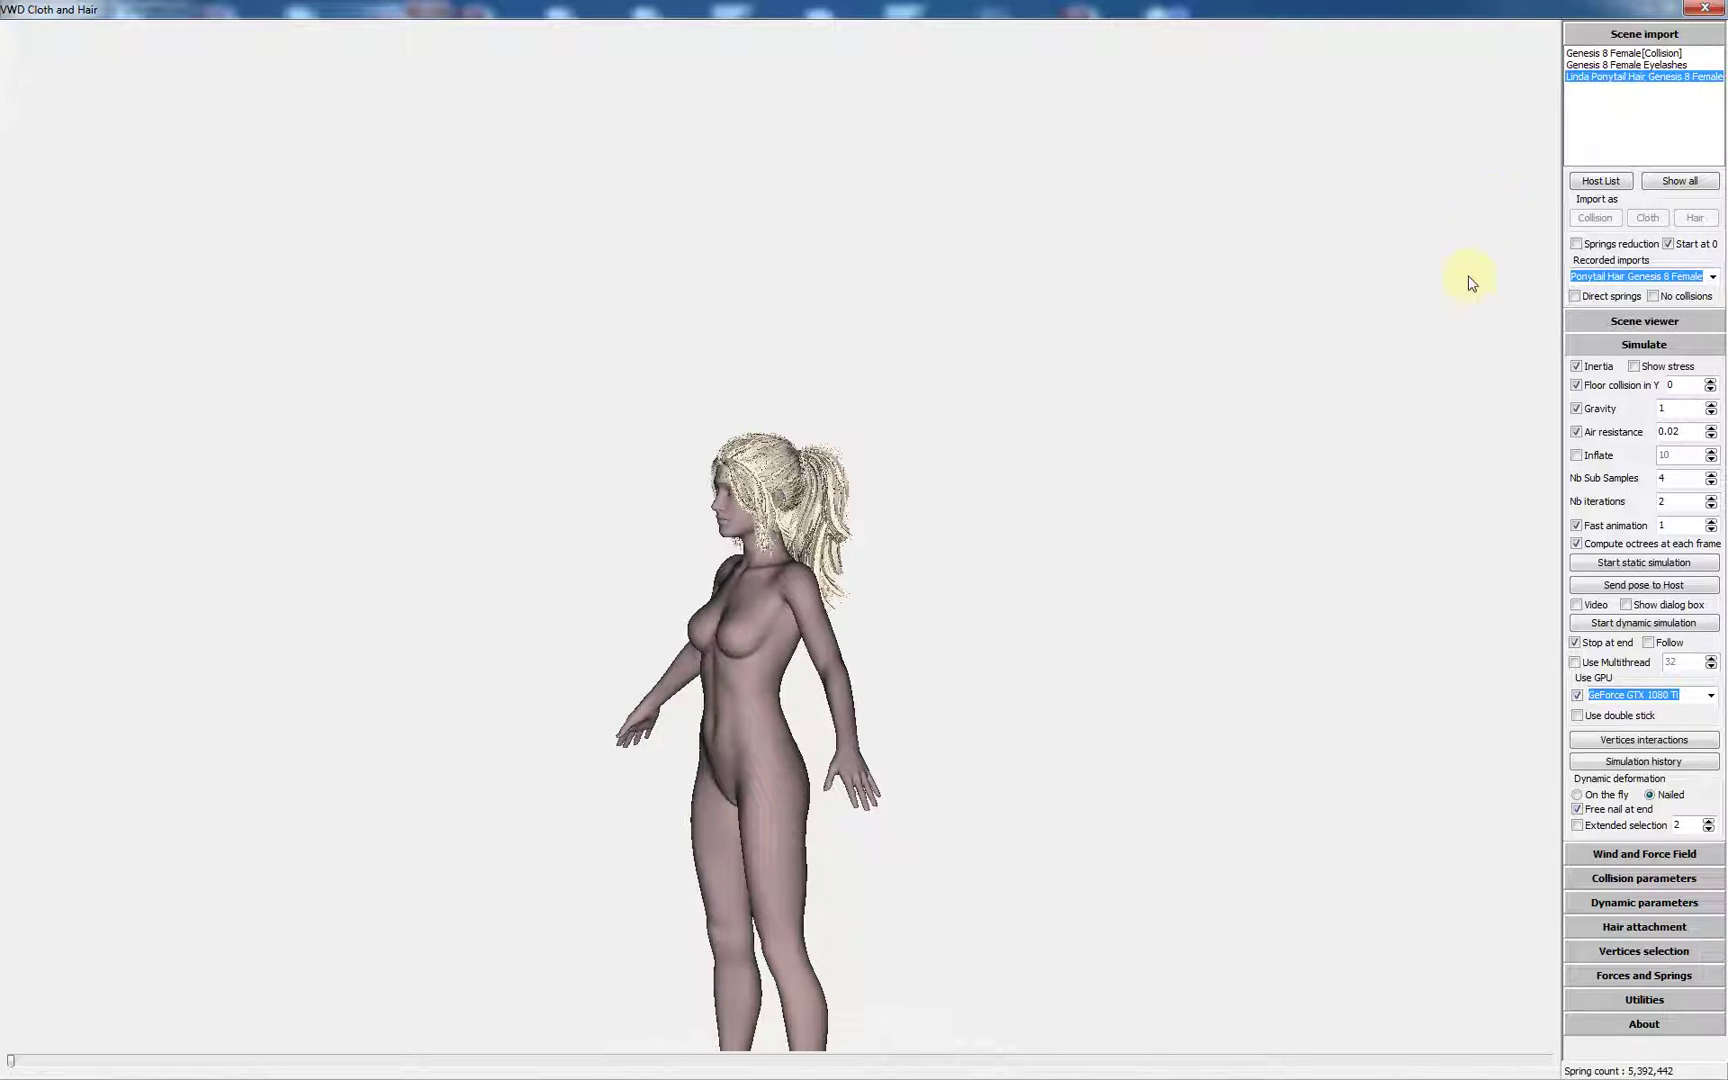
Step: Run the dynamic simulation of the ponytail hair, send the animation to the host and exit VWD Cloth and Hair
click(1643, 625)
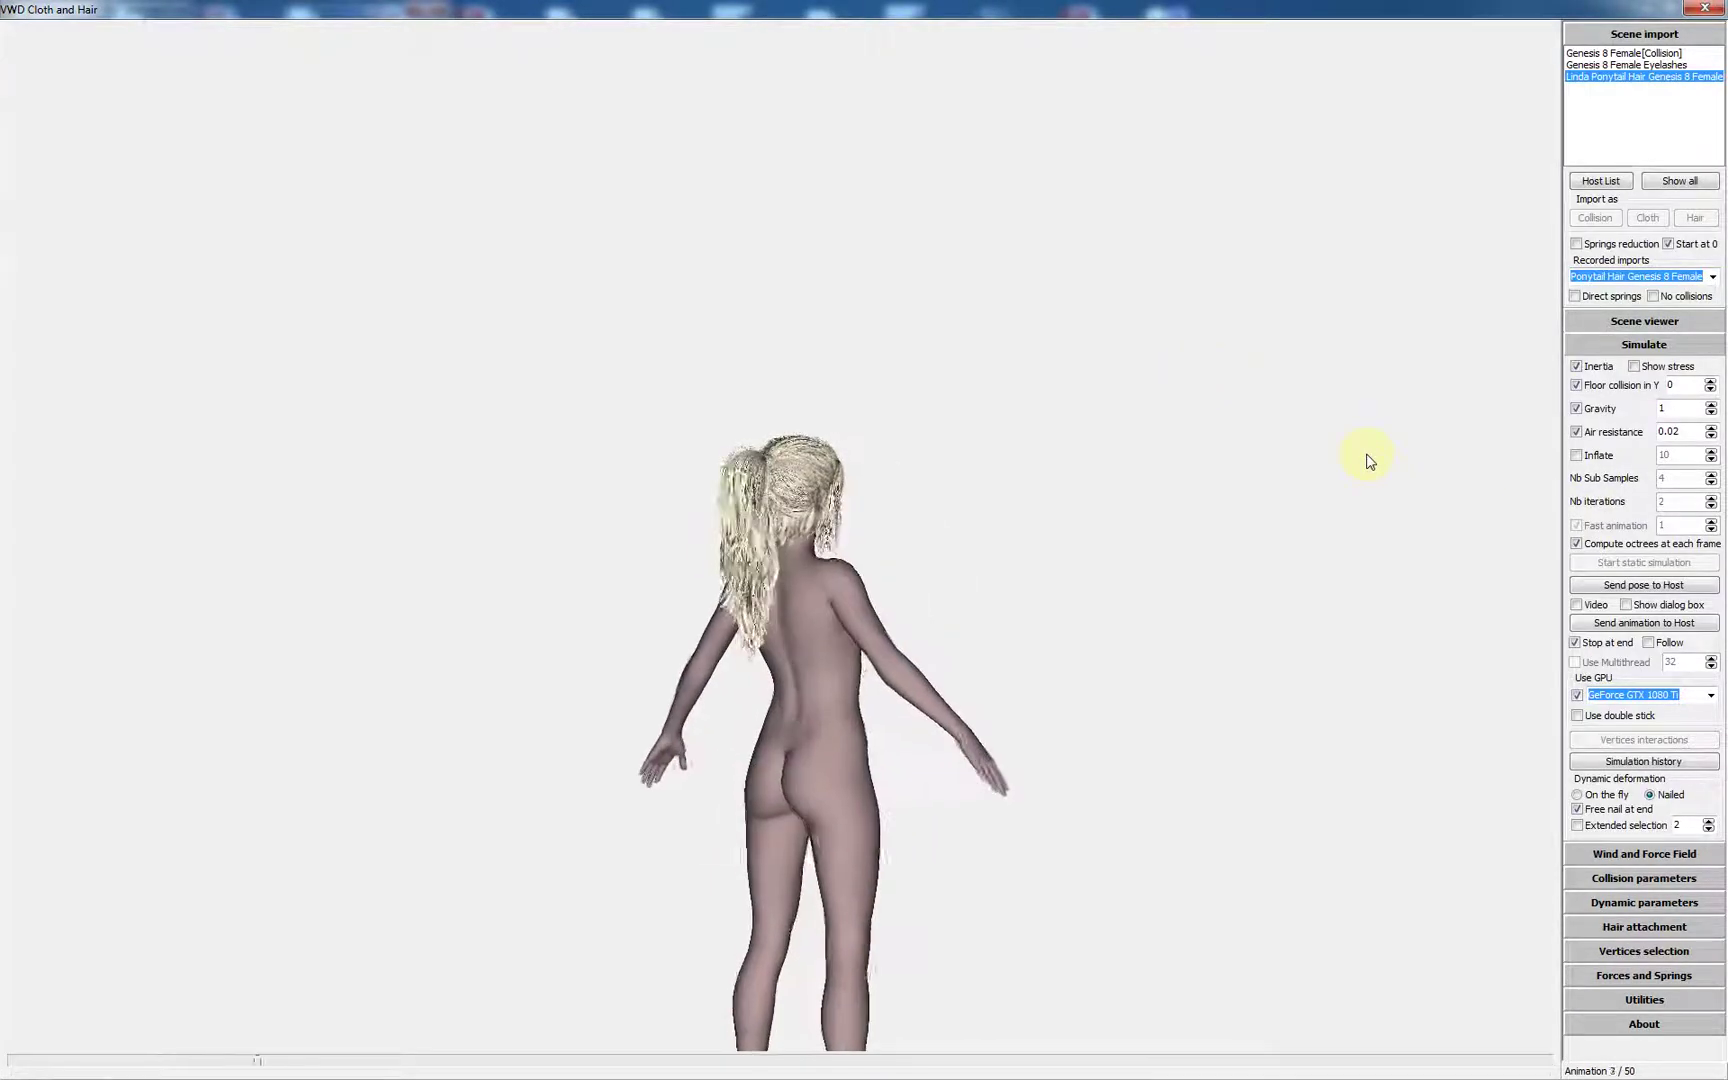
click(1638, 623)
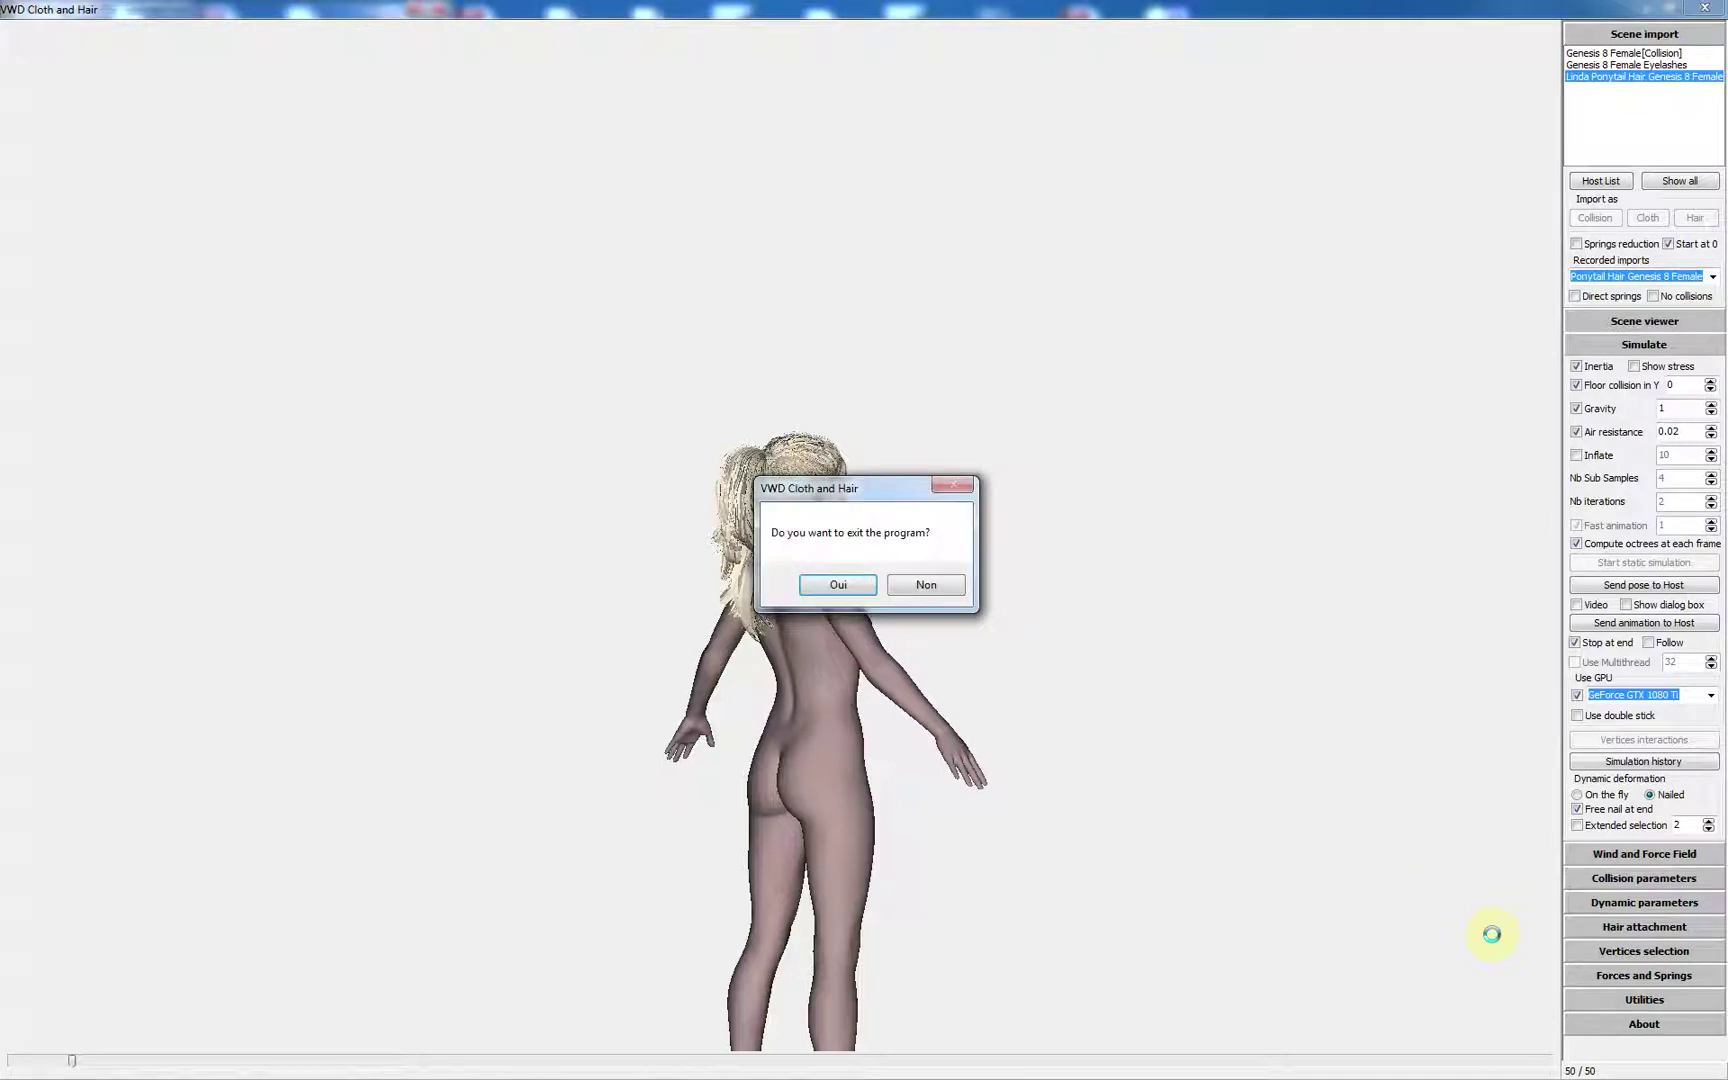
click(838, 586)
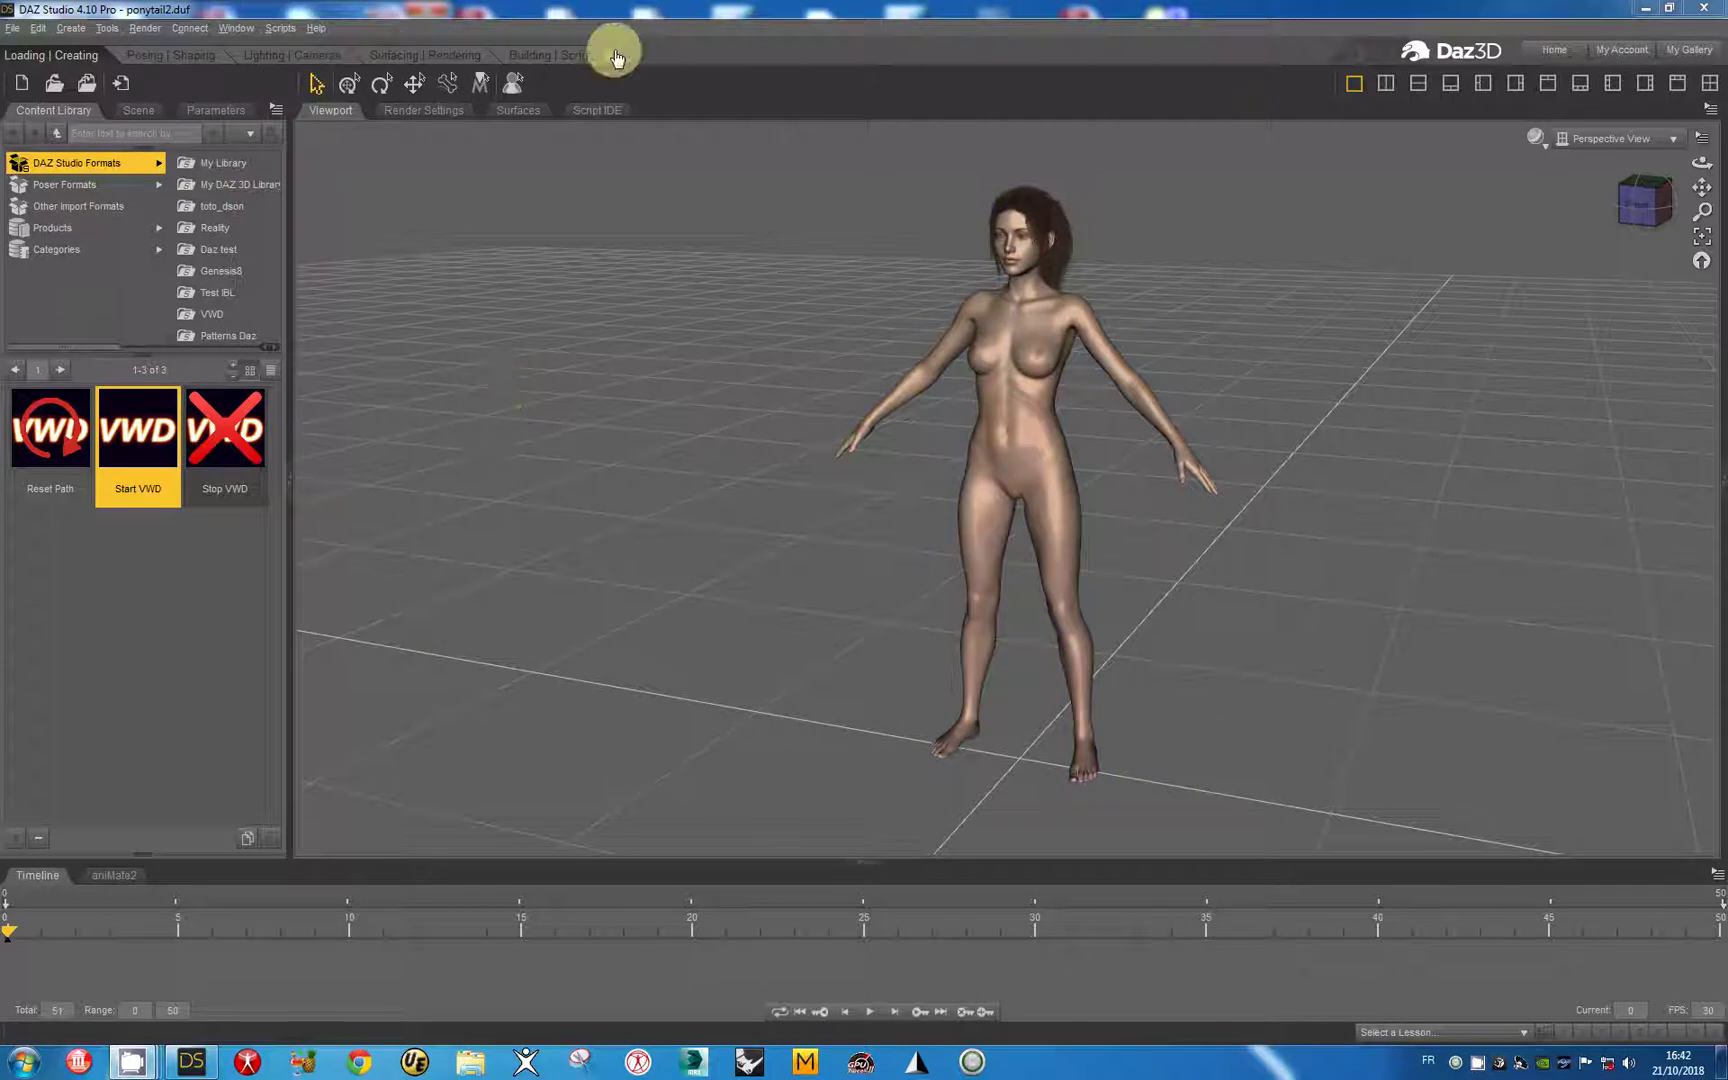
Step: Open the Linda_Ponytail_Hair_Genesis_8_Female_VWD.dsa script from the DAZ Animation folder in DAZ Studio's Script IDE
click(594, 110)
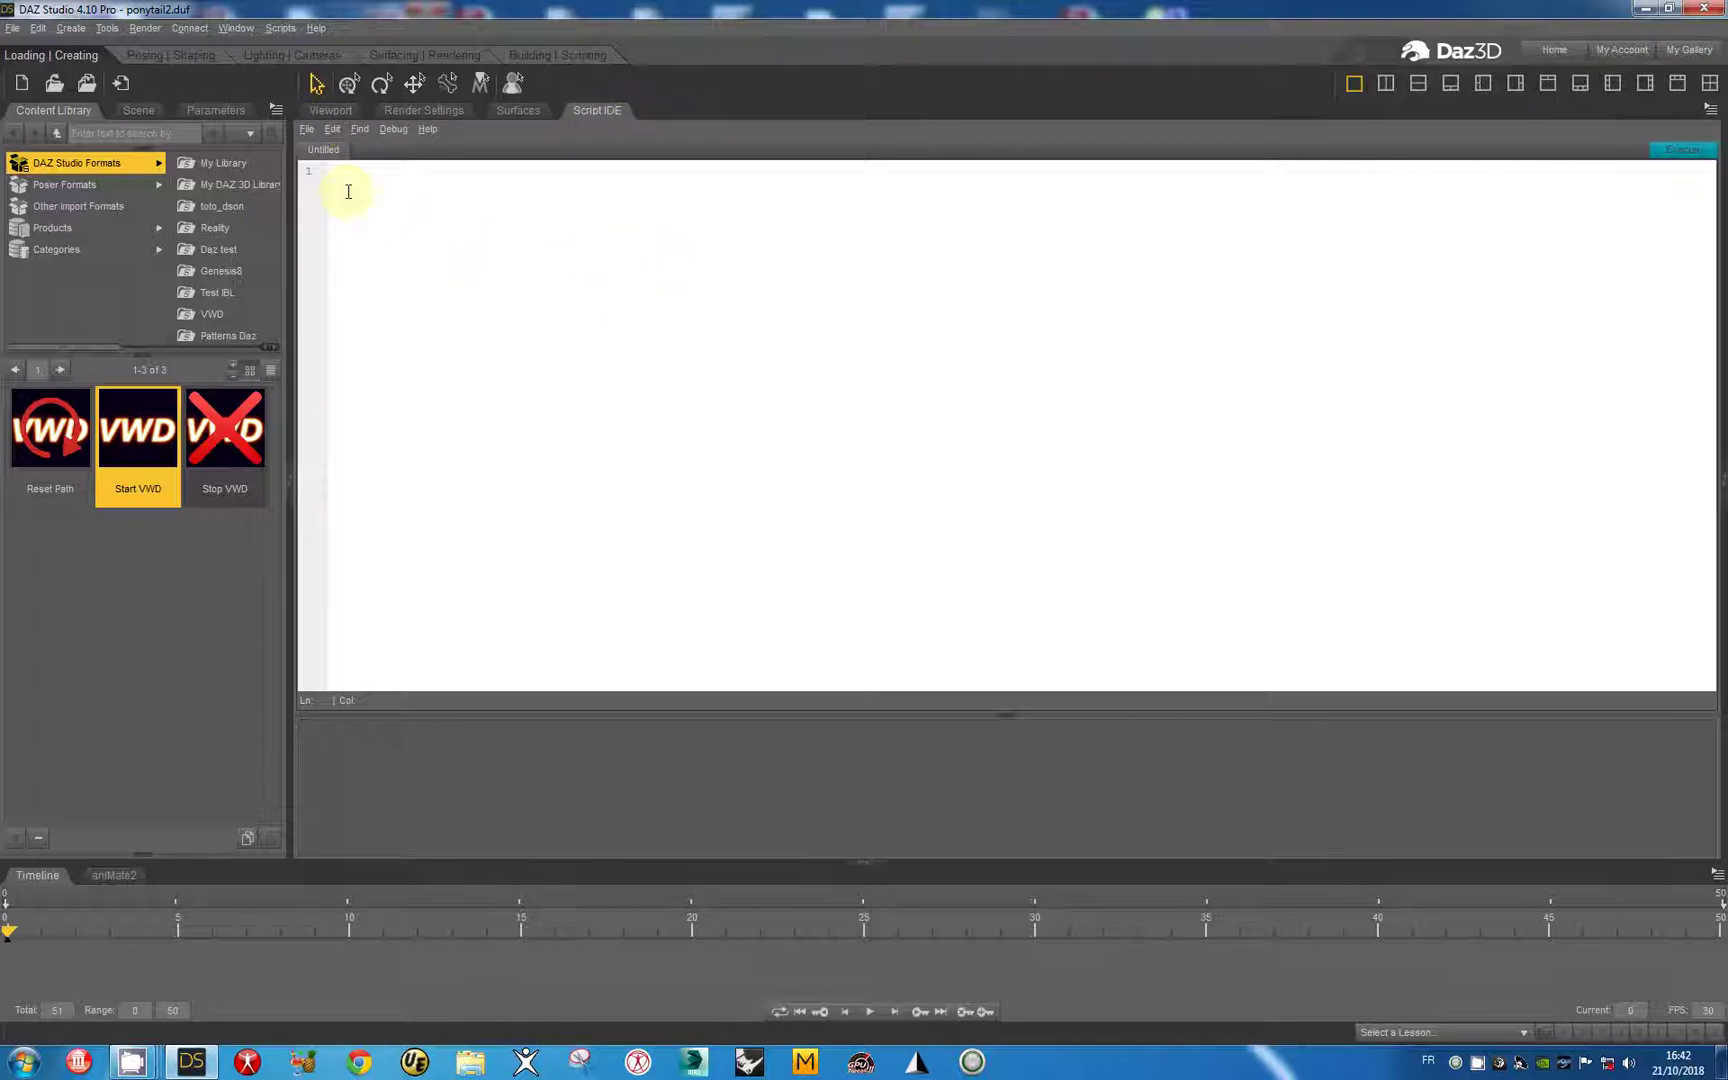
click(307, 129)
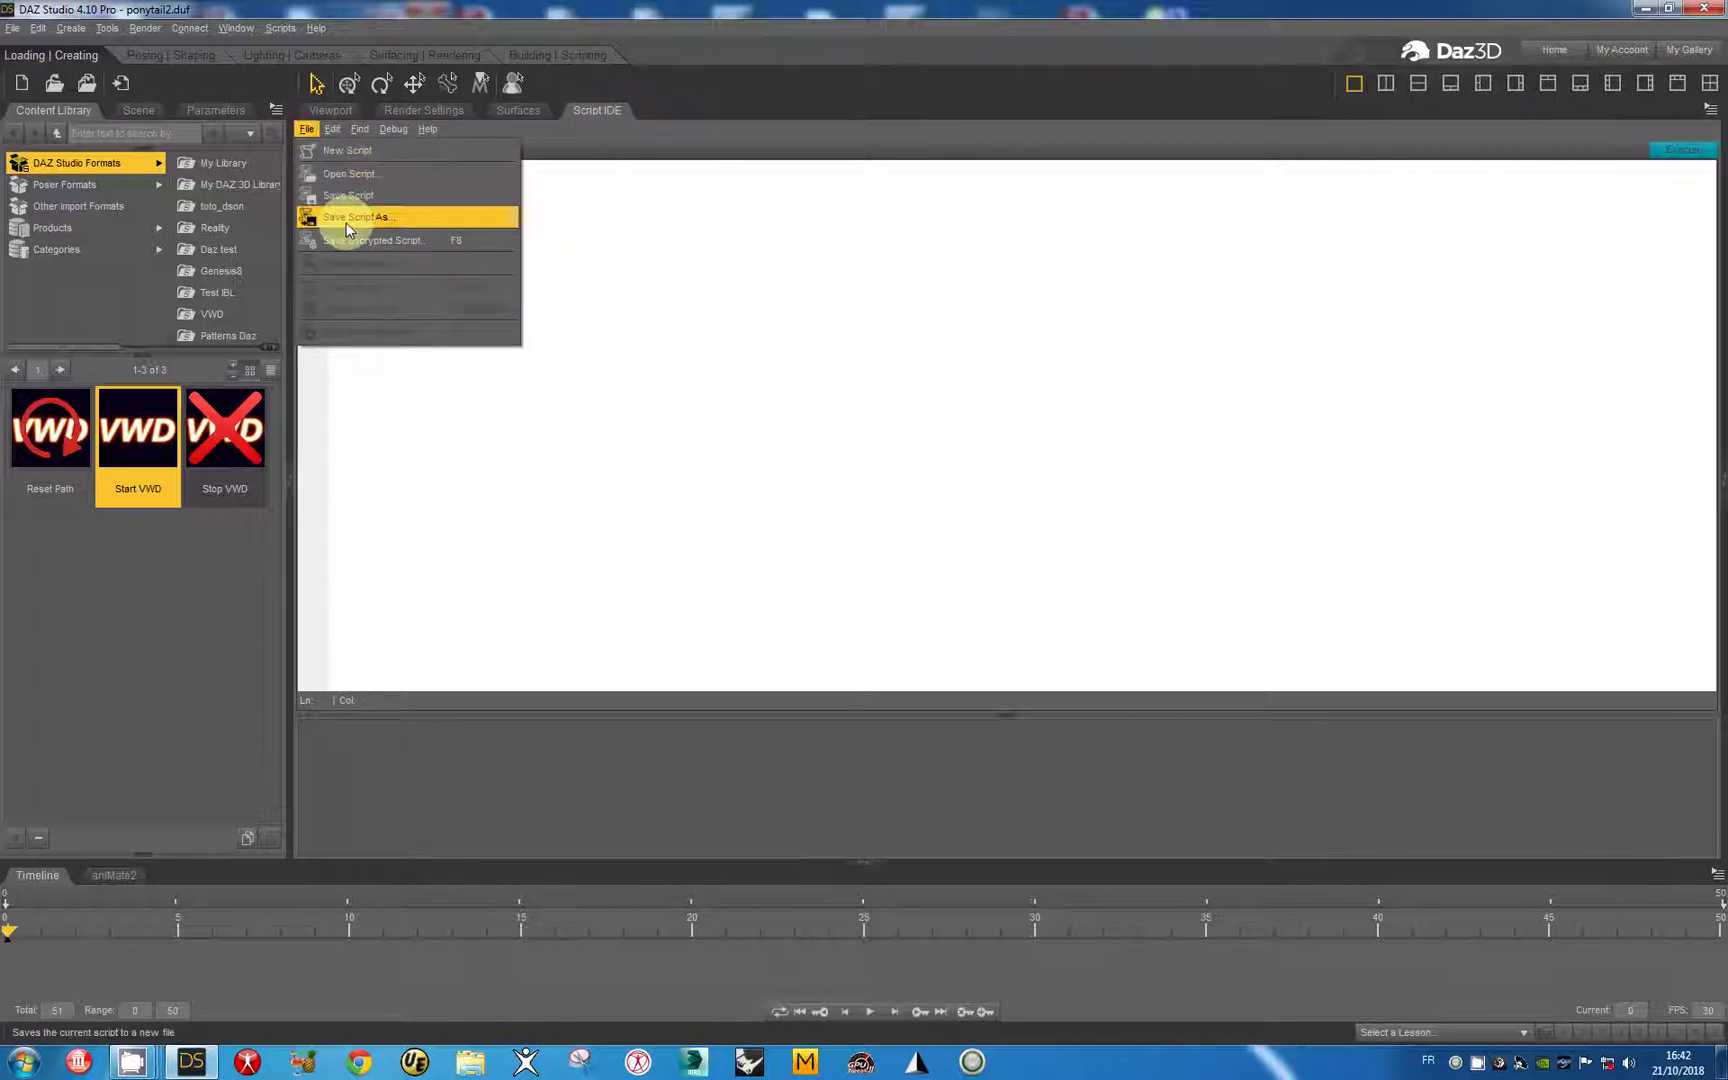
click(360, 172)
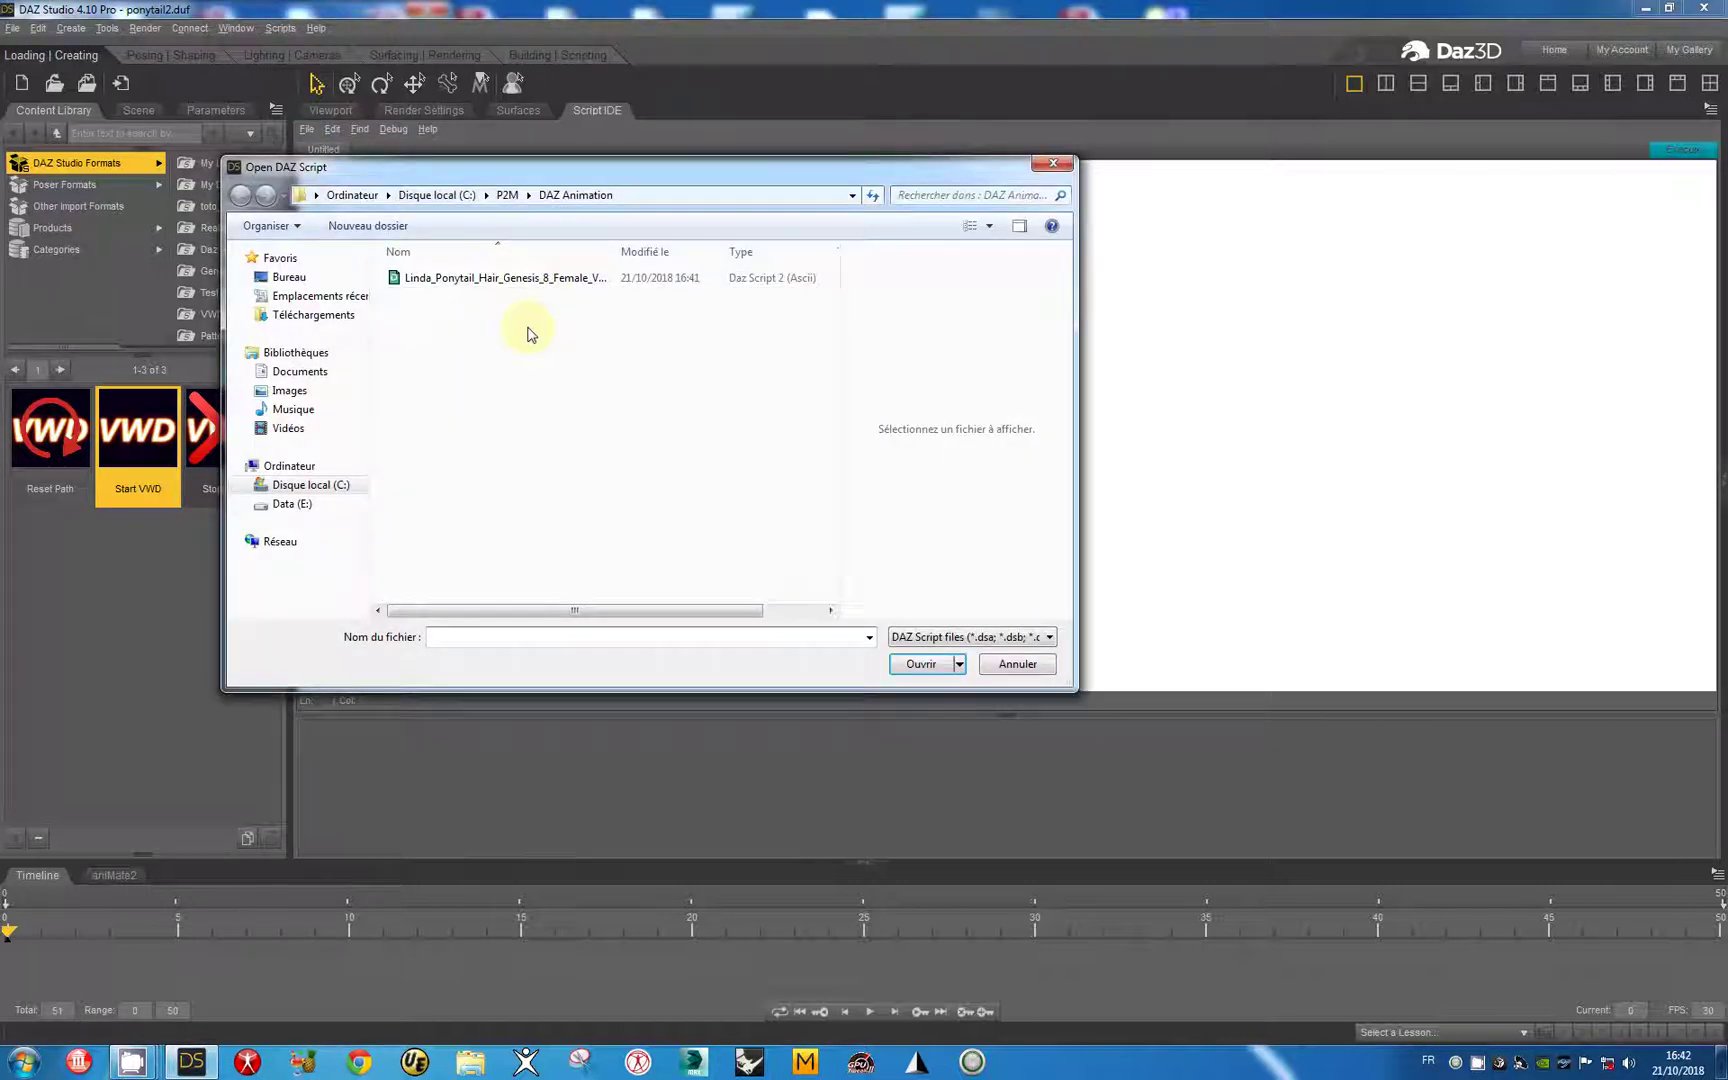
double_click(466, 280)
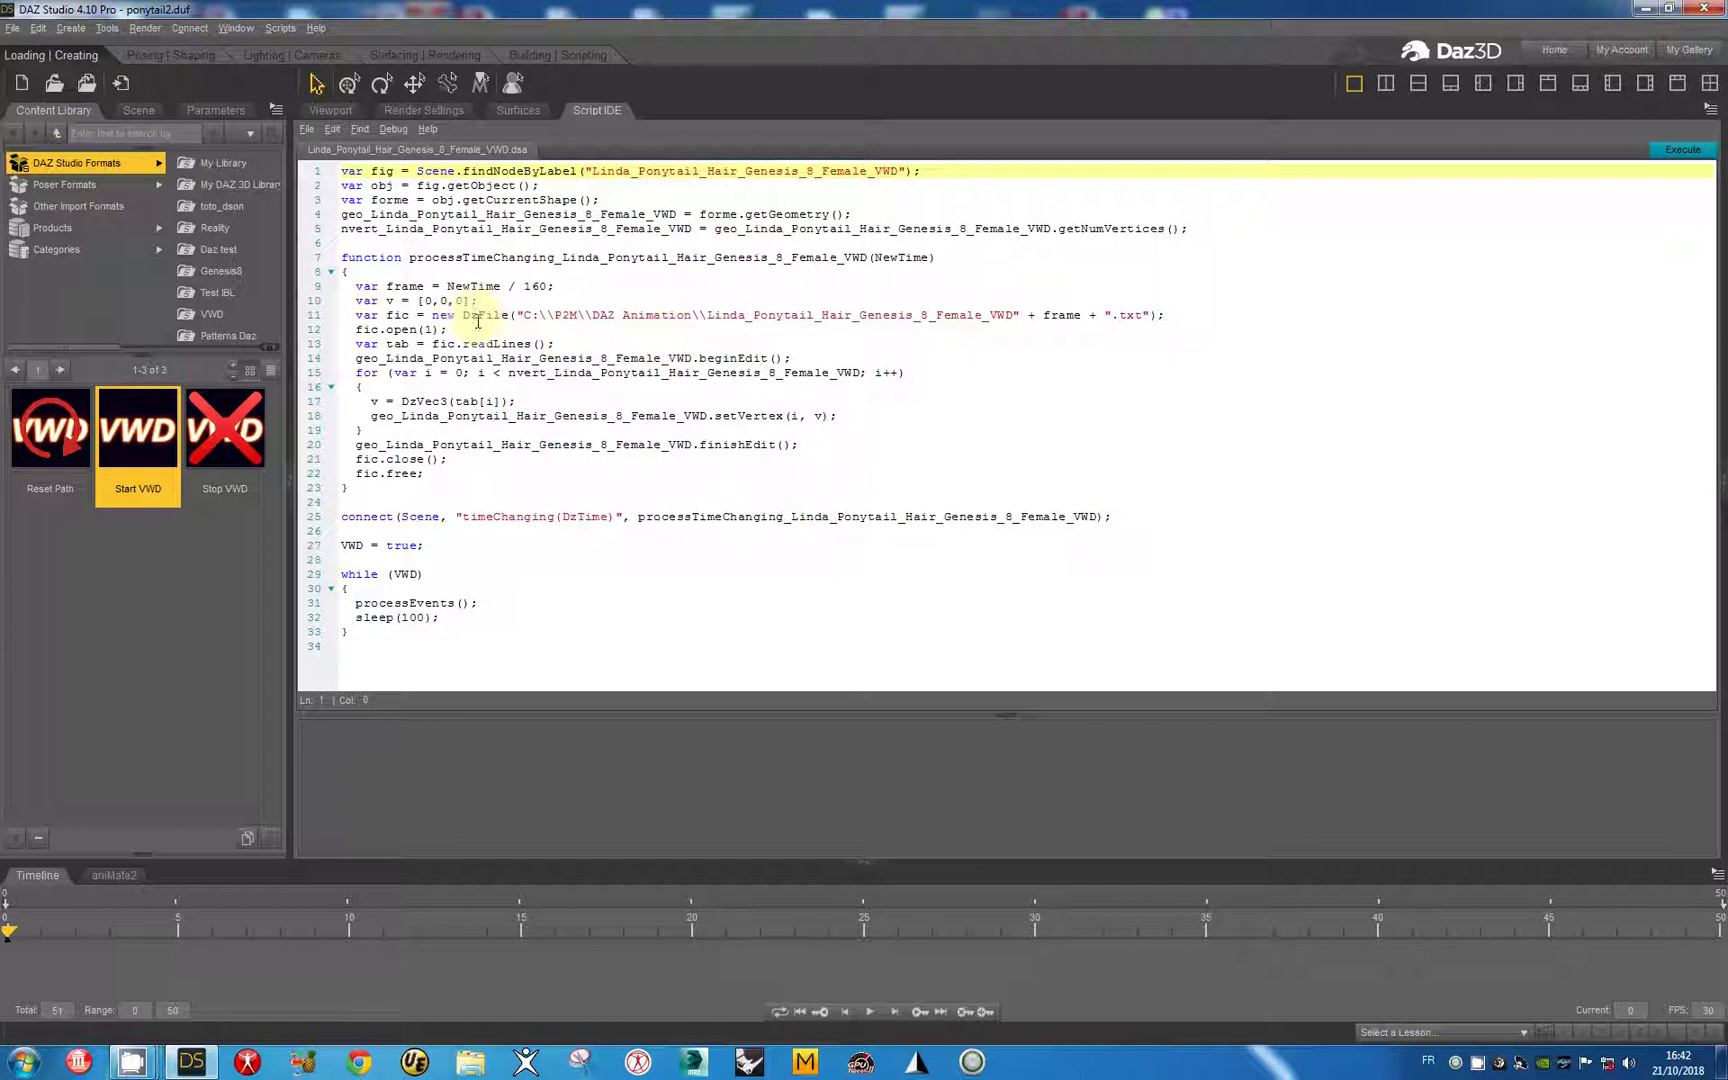
Step: Execute the hair animation script, play the timeline in the viewport and stop the playback
click(1683, 150)
click(327, 112)
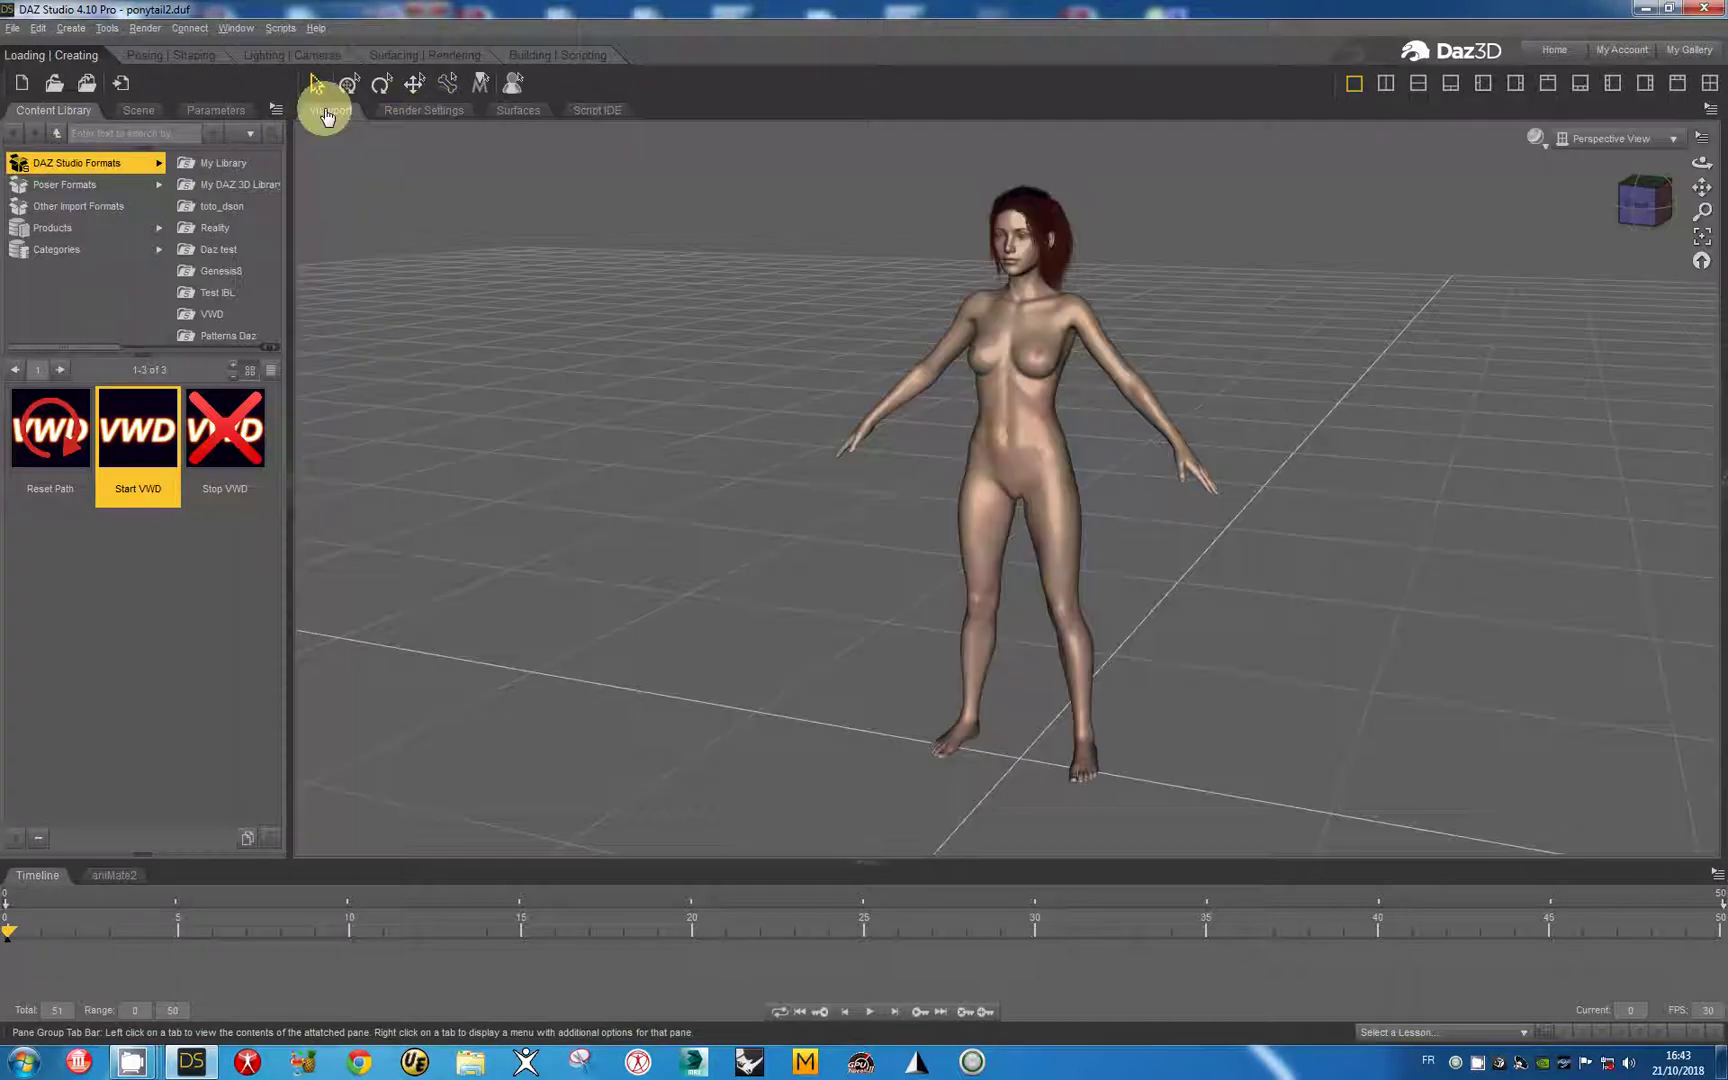
click(867, 1012)
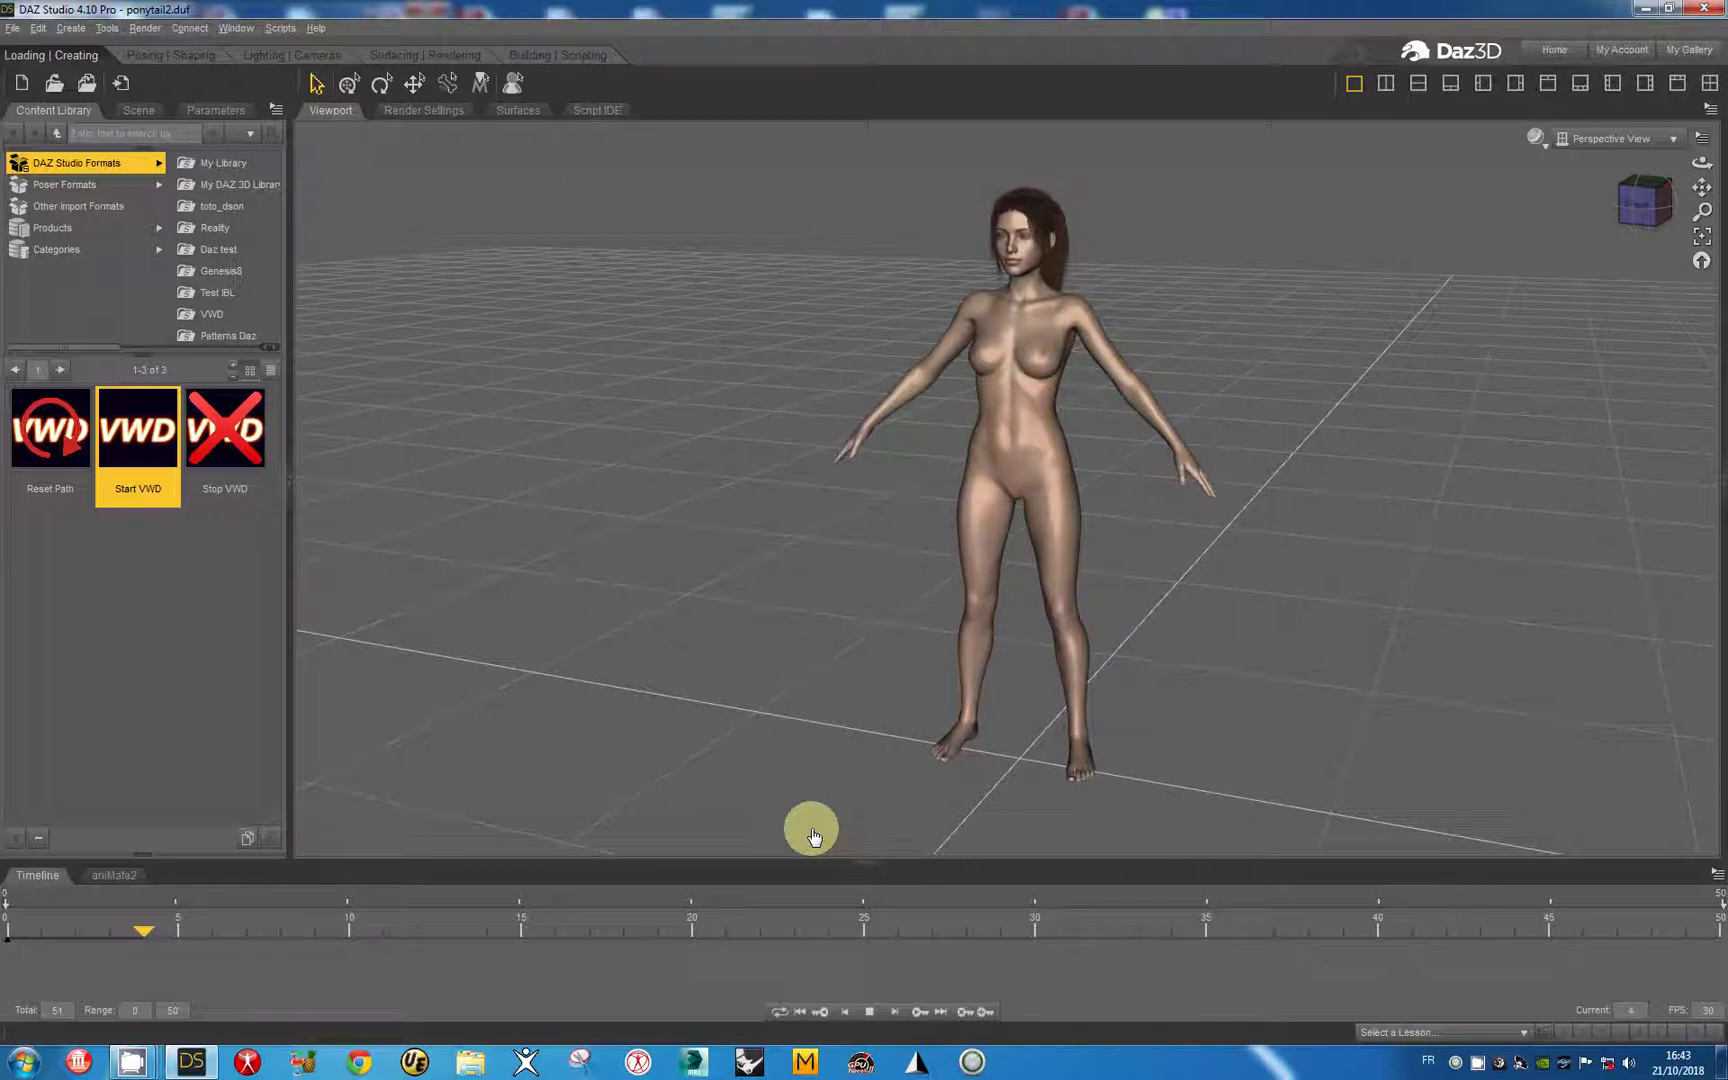
click(869, 1012)
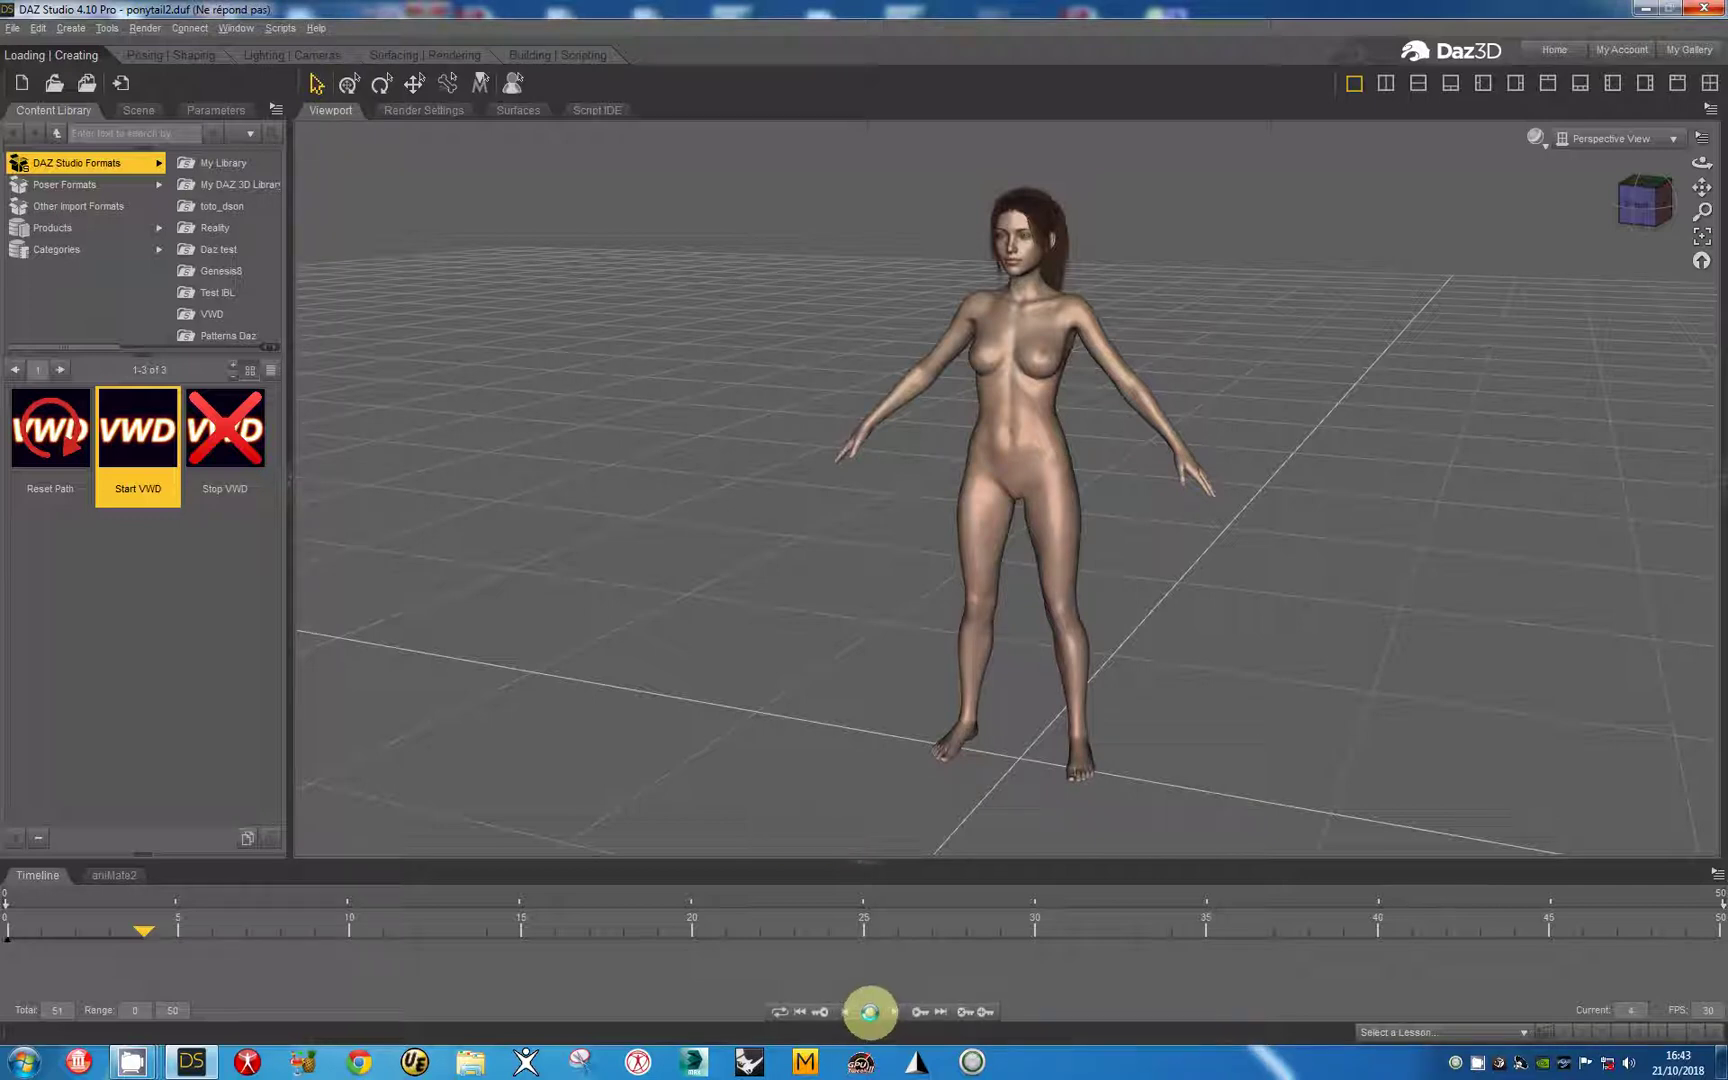